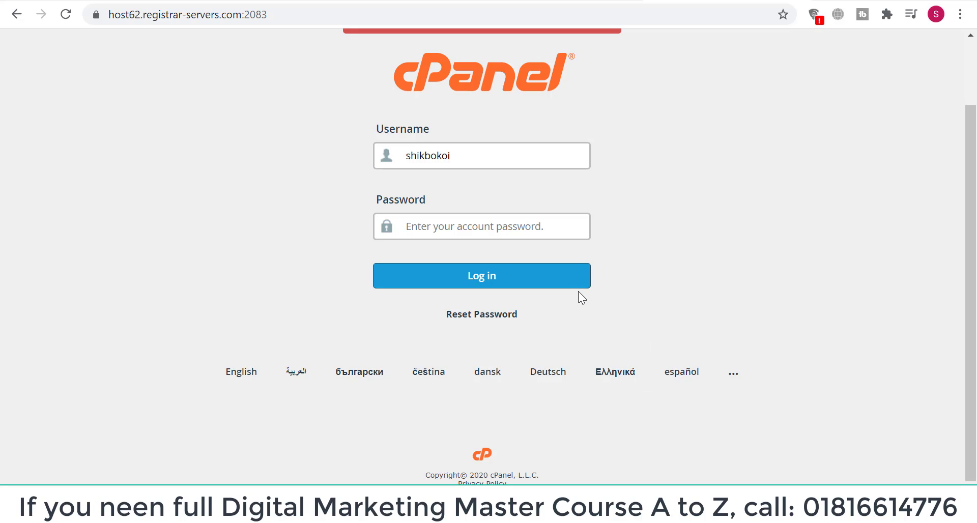
# Log in to cPanel with the saved account password and scroll down to the Email tools
pyautogui.click(522, 227)
pyautogui.hotkey('ctrl', 'v')
pyautogui.click(478, 280)
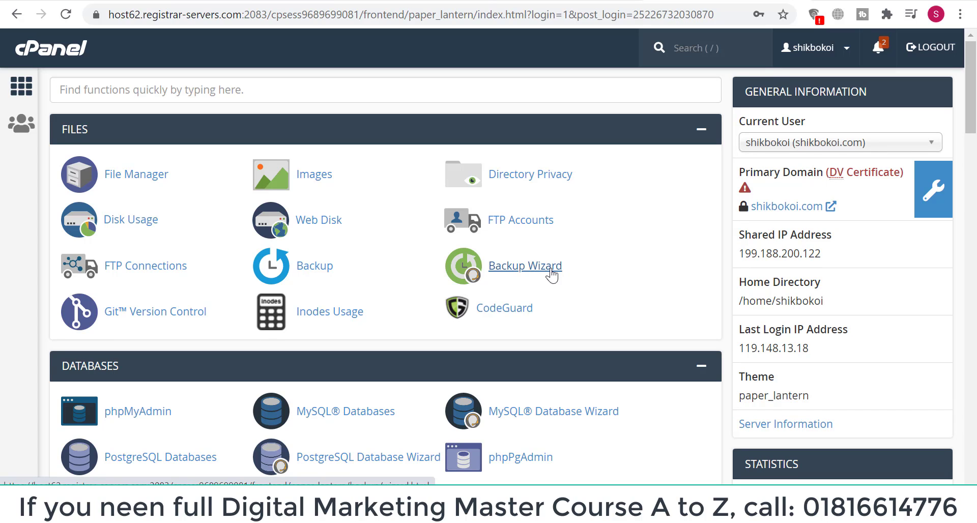
pyautogui.scroll(-6, 551, 276)
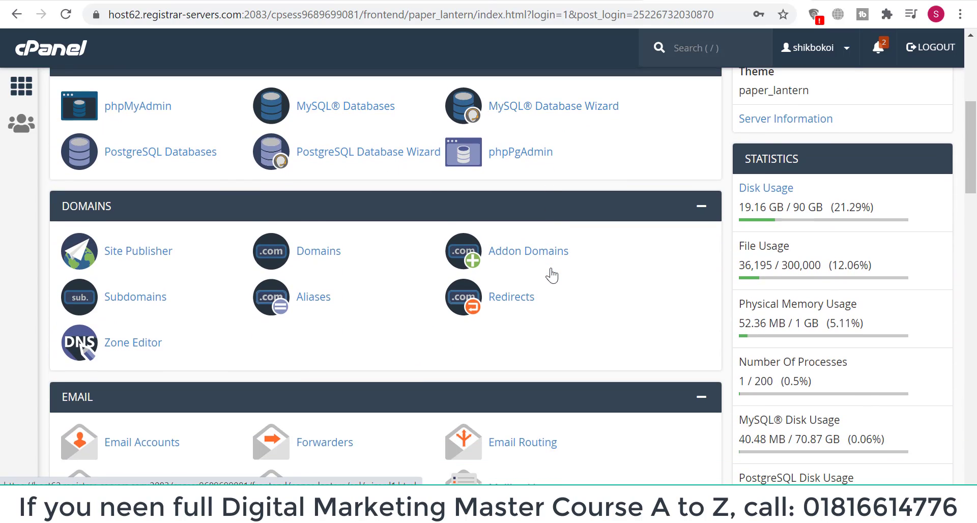
pyautogui.scroll(-4, 551, 276)
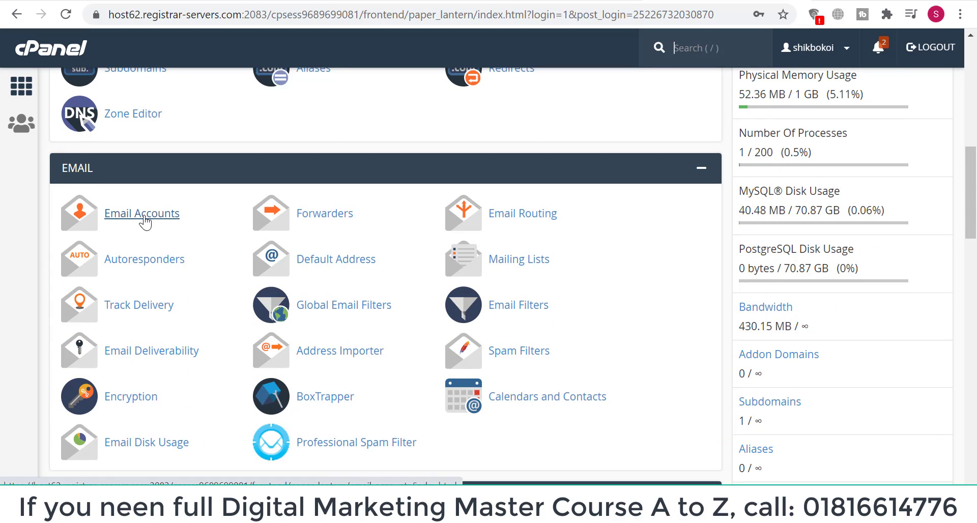
# Open Email Accounts and search for 'admin' to confirm no such account exists
pyautogui.click(164, 217)
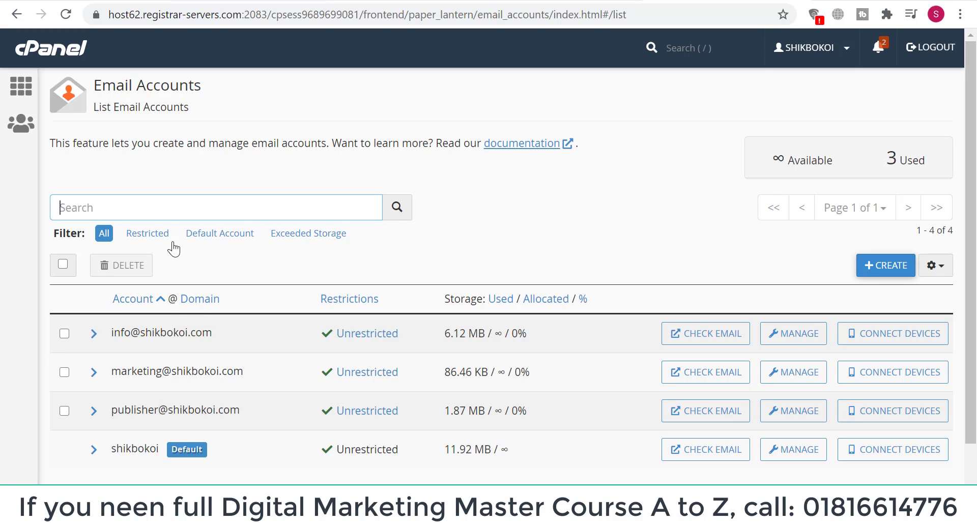
pyautogui.write('admin')
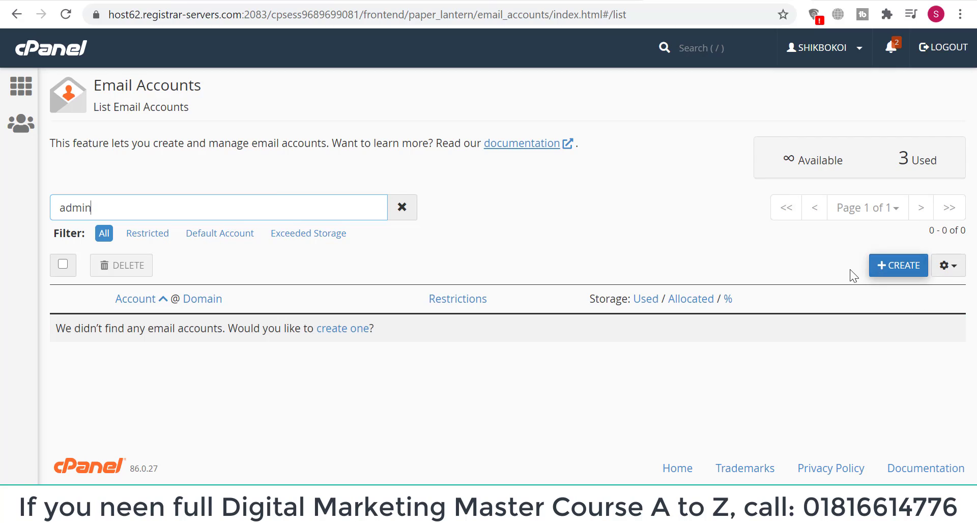
pyautogui.click(888, 270)
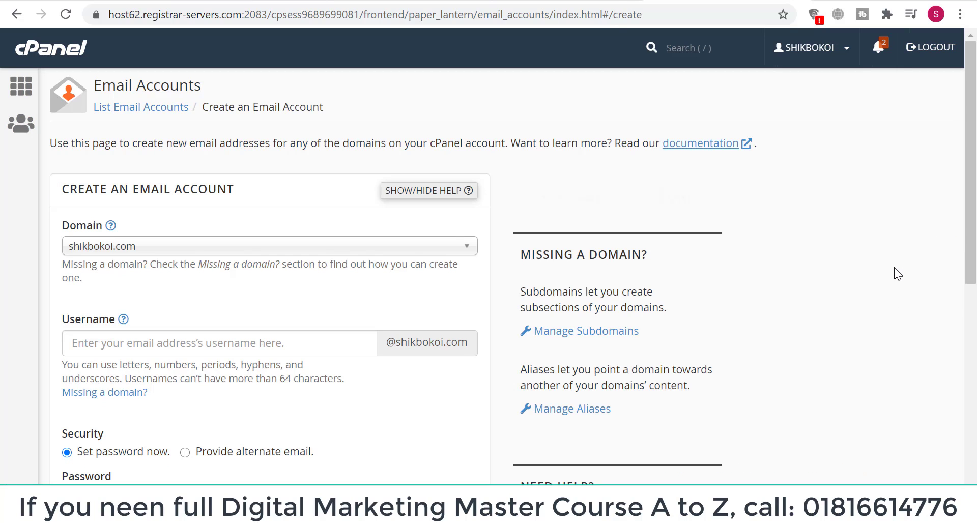
pyautogui.scroll(-3, 220, 293)
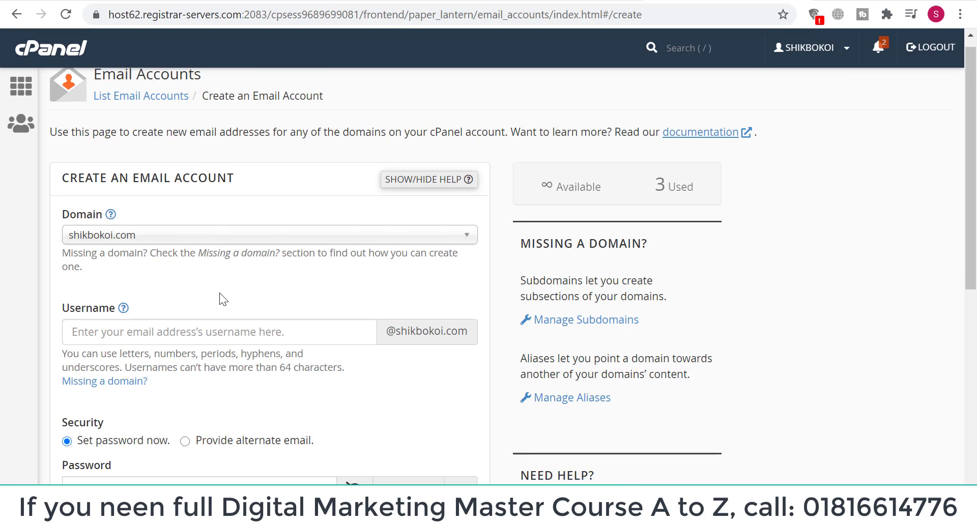
pyautogui.scroll(-1, 220, 293)
pyautogui.scroll(3, 221, 293)
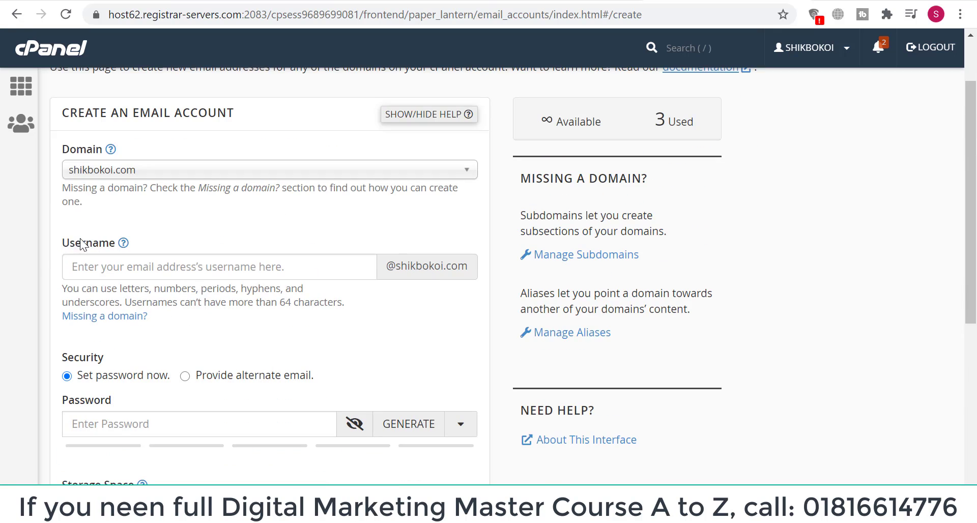
pyautogui.click(106, 266)
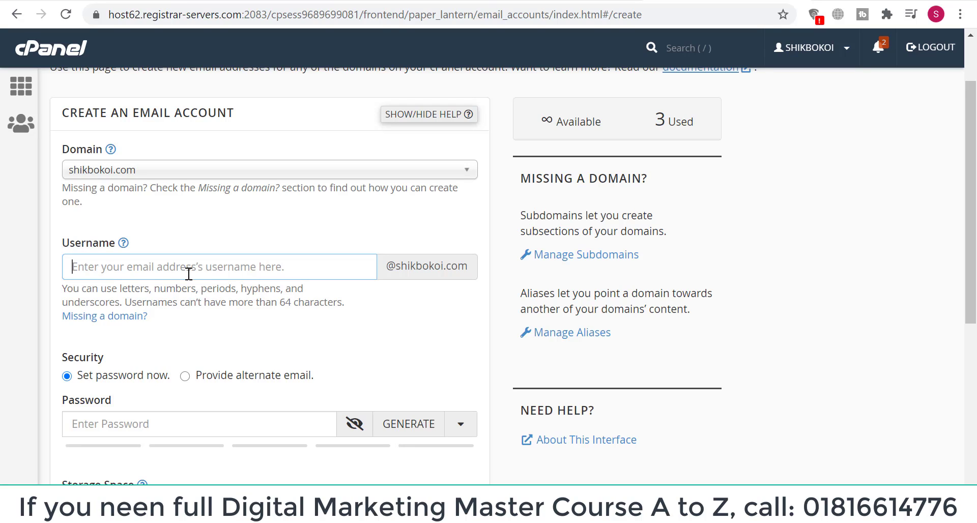
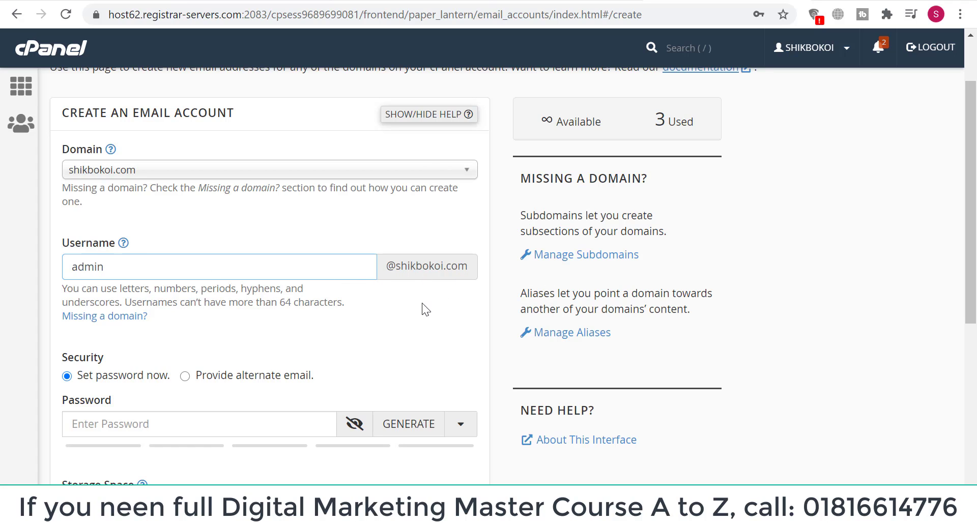
# Enter a password for the new account strong enough to reach strength 100
pyautogui.scroll(-1, 421, 303)
pyautogui.click(185, 345)
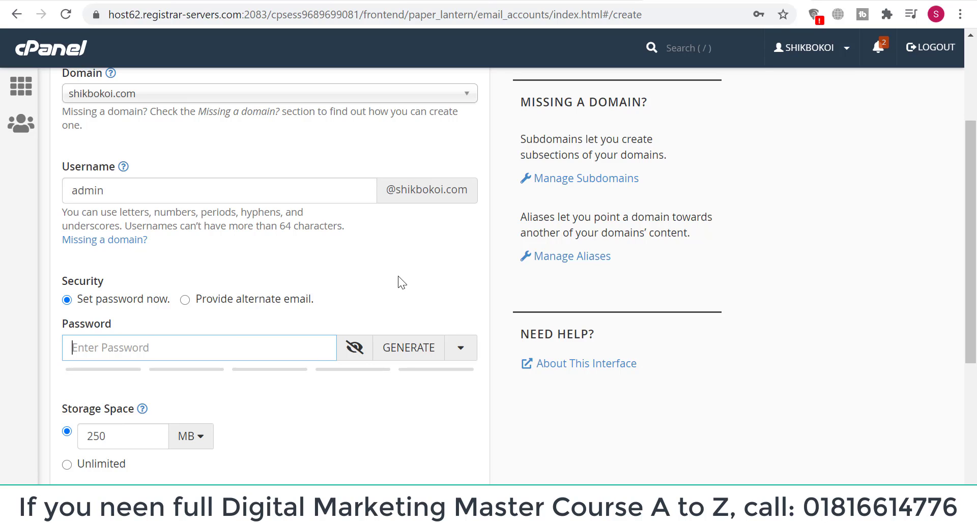
pyautogui.write('••')
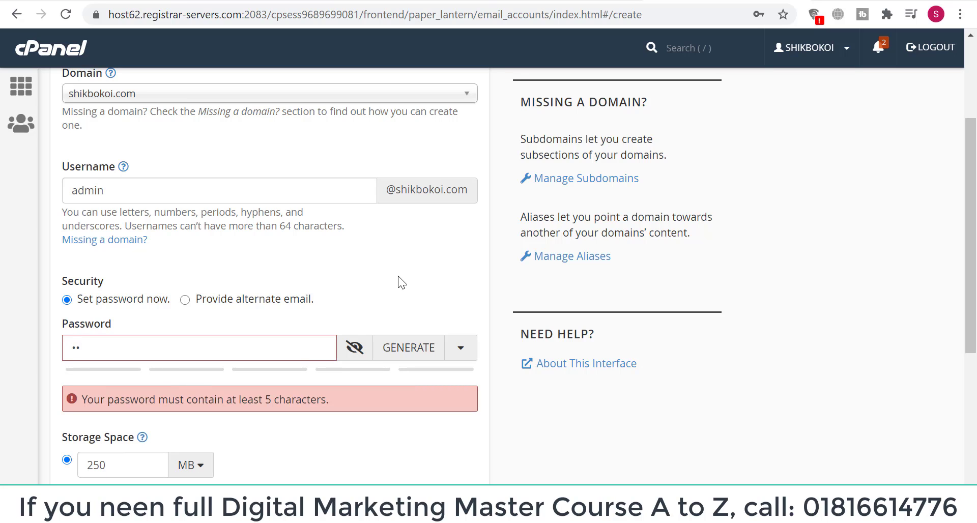
pyautogui.write('•••••')
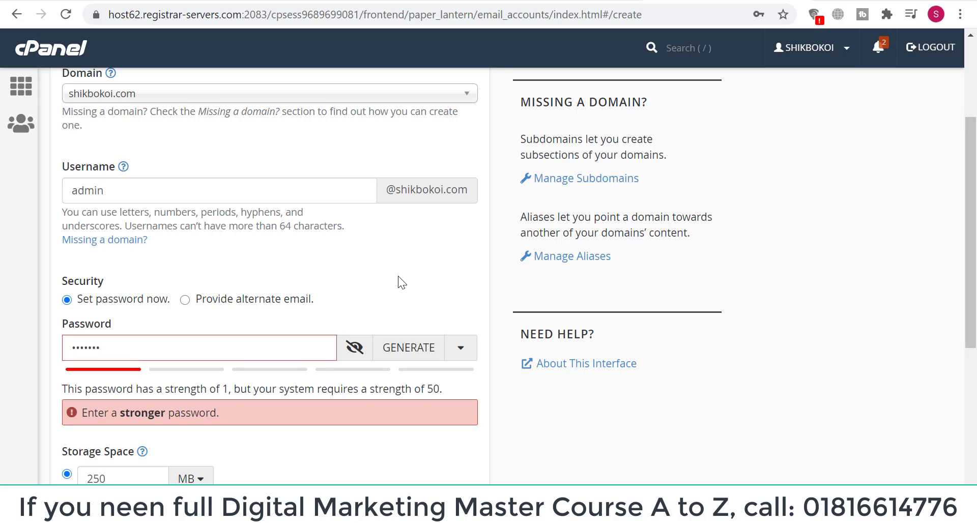
pyautogui.press('BackSpace')
pyautogui.press('BackSpace')
pyautogui.press('BackSpace')
pyautogui.press('BackSpace')
pyautogui.press('BackSpace')
pyautogui.press('BackSpace')
pyautogui.press('BackSpace')
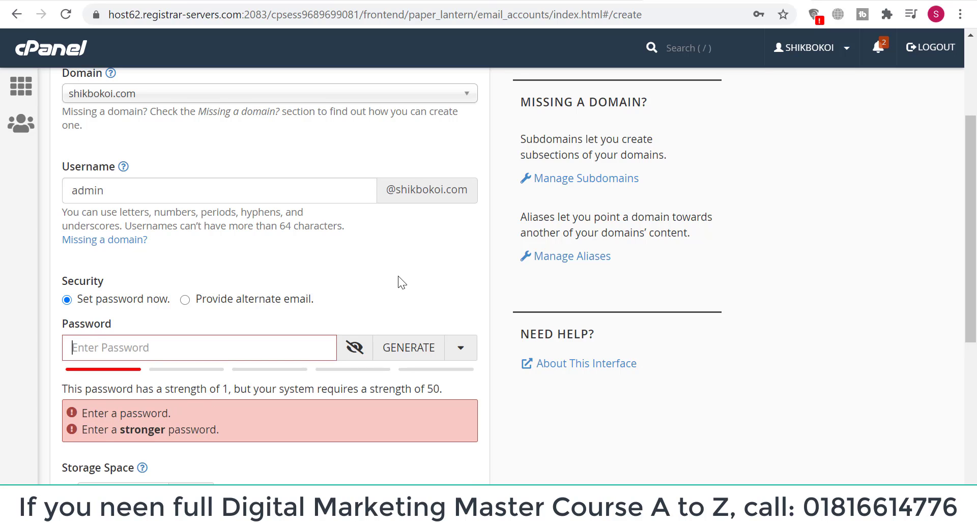
pyautogui.write('•••••••')
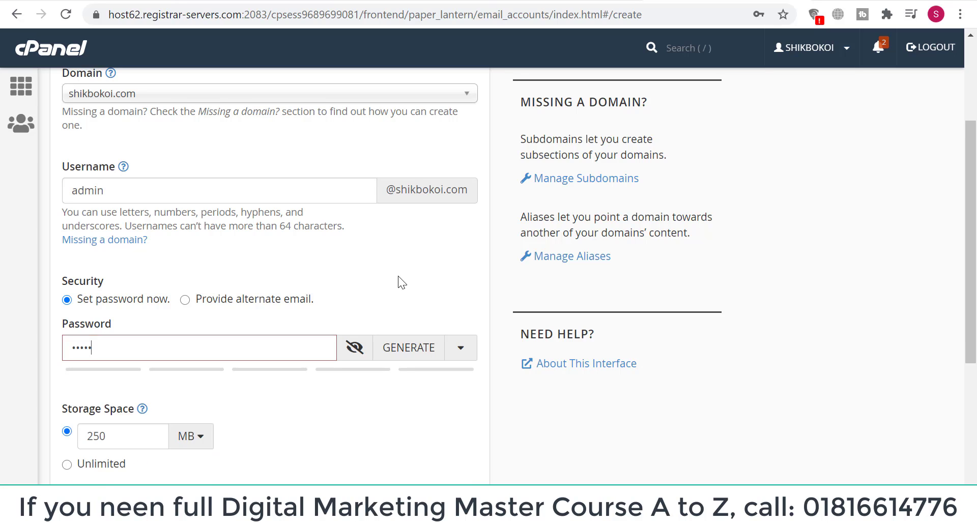
pyautogui.write('••••')
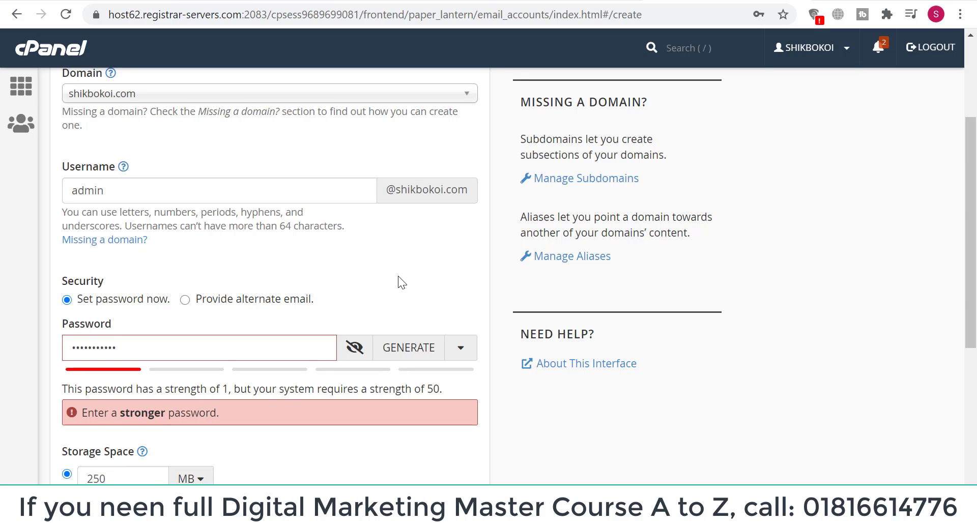
pyautogui.write('••••')
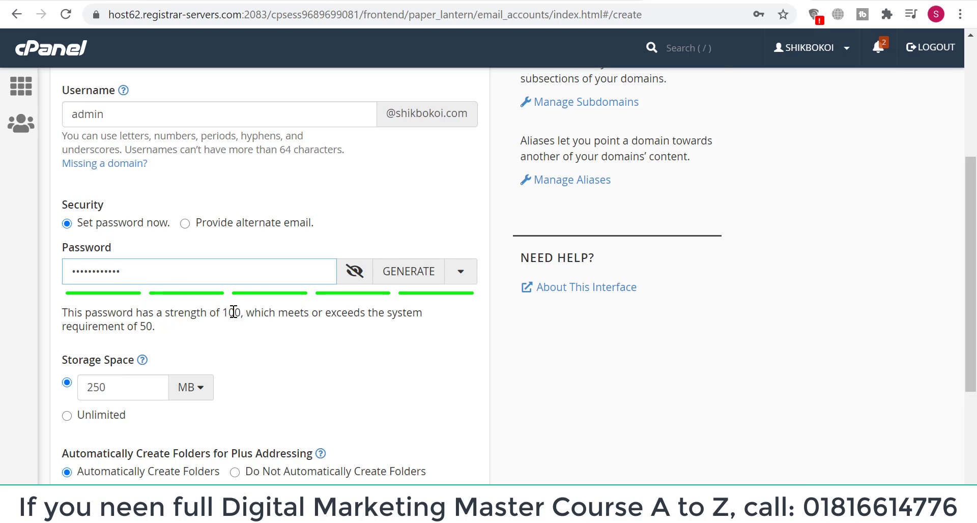
# Change the storage quota from 250 MB to 1024 MB and create the admin mailbox
pyautogui.scroll(-1, 229, 308)
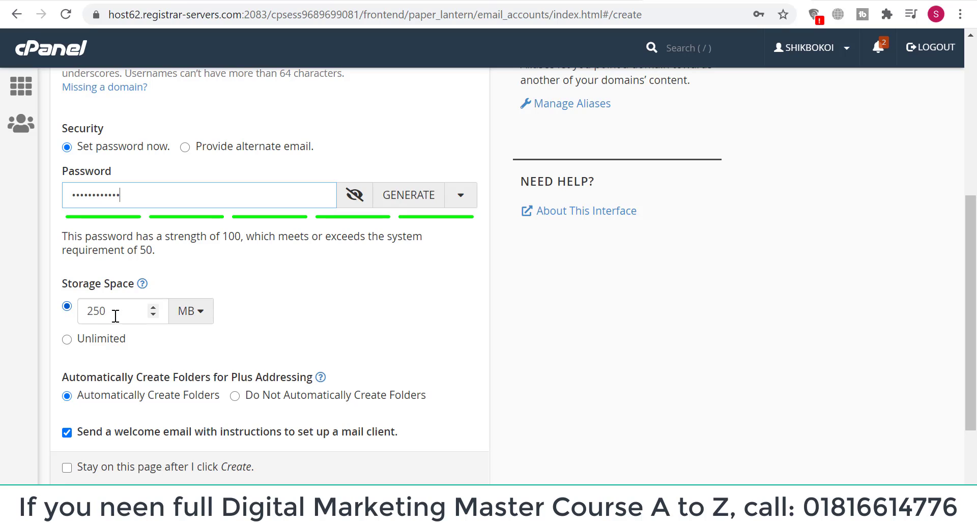
pyautogui.moveTo(112, 314); pyautogui.dragTo(530, 366)
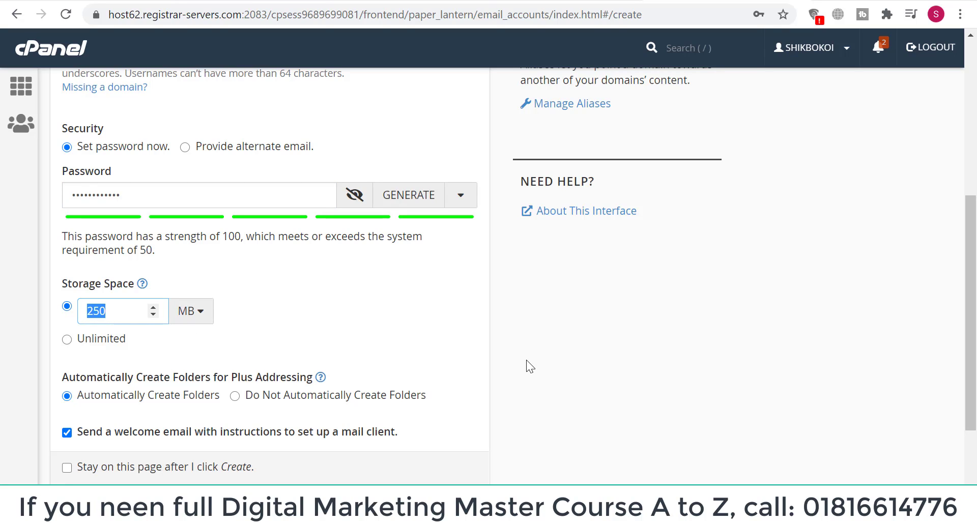
pyautogui.write('1024')
pyautogui.click(305, 313)
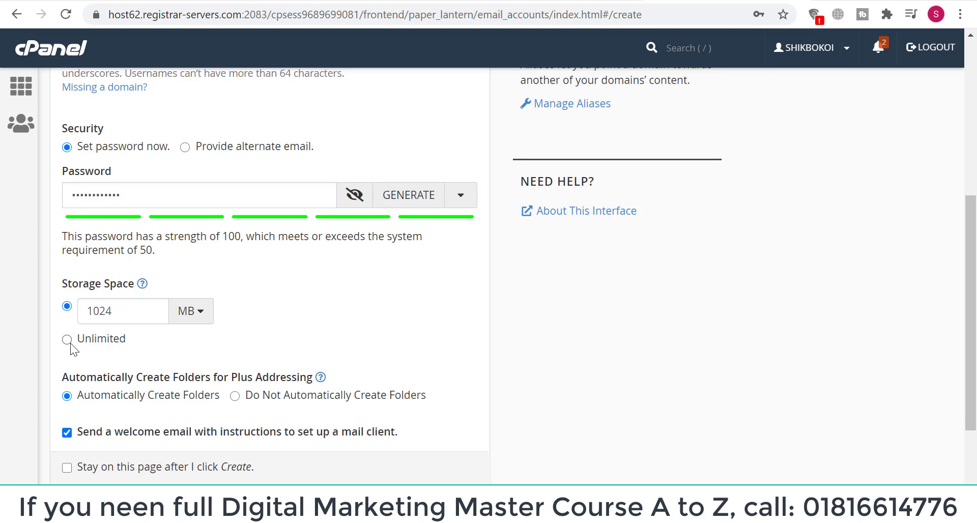
pyautogui.scroll(-2, 238, 328)
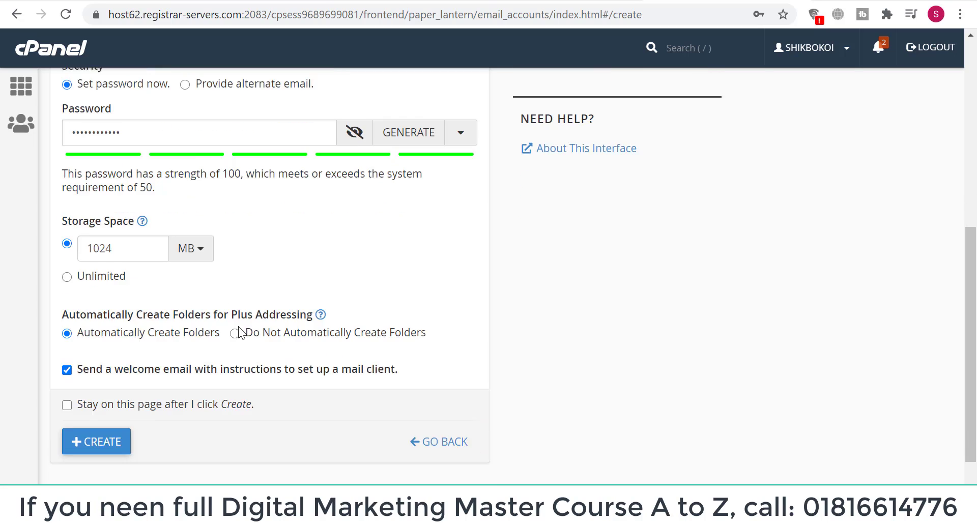
pyautogui.scroll(4, 239, 331)
pyautogui.scroll(-4, 239, 331)
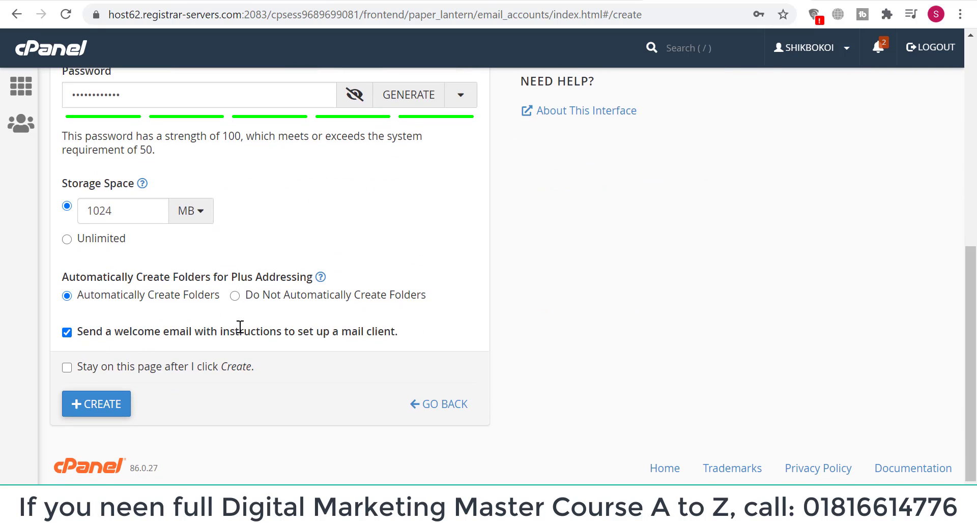
pyautogui.click(105, 405)
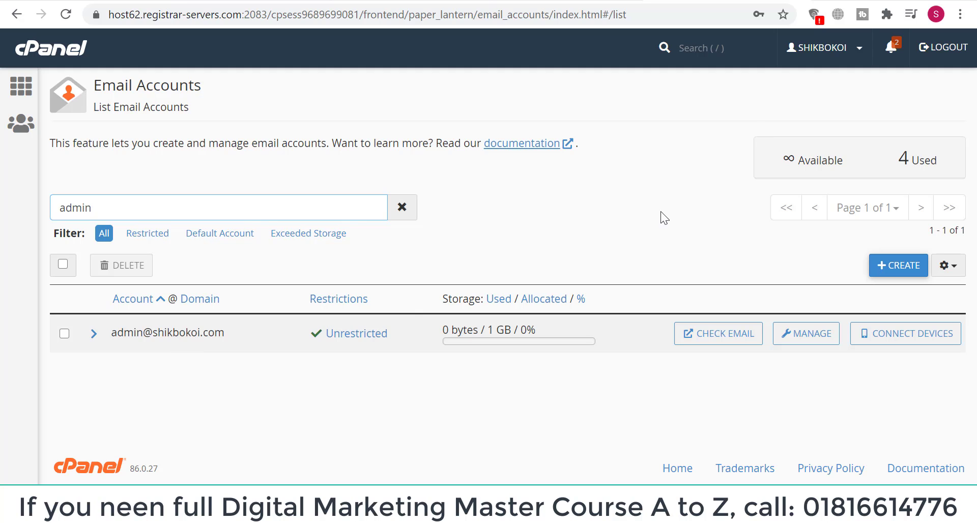
# Load webmail.shikbokoi.com in a new Chrome tab
pyautogui.hotkey('ctrl', 't')
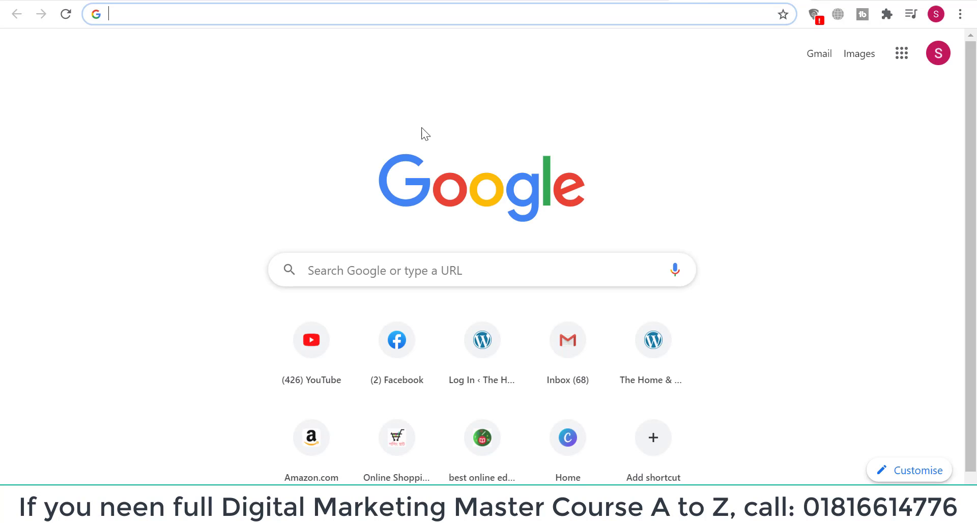
pyautogui.write('web')
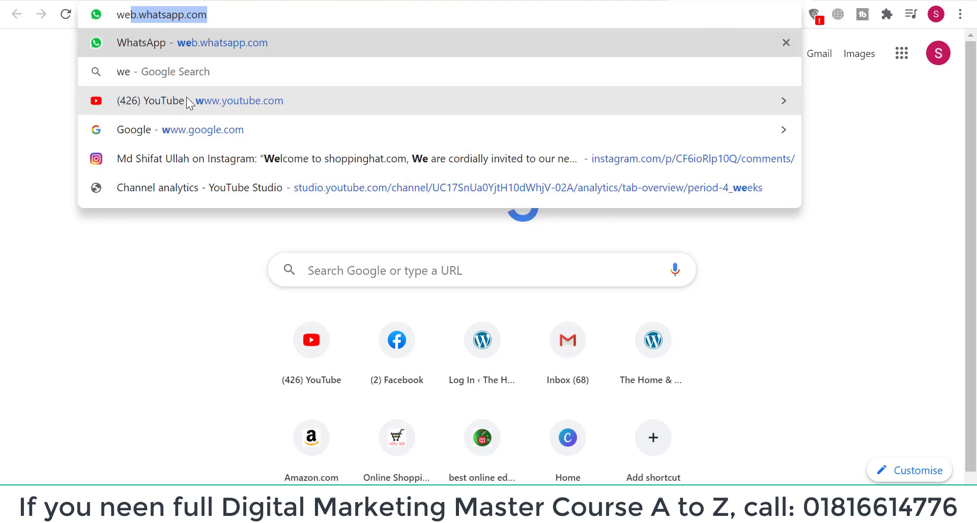
pyautogui.write('mail')
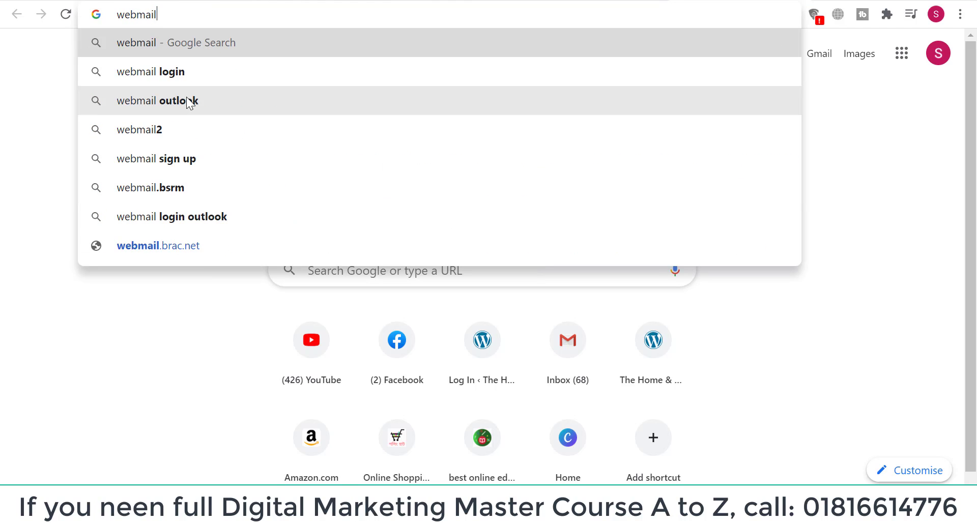
pyautogui.write('.')
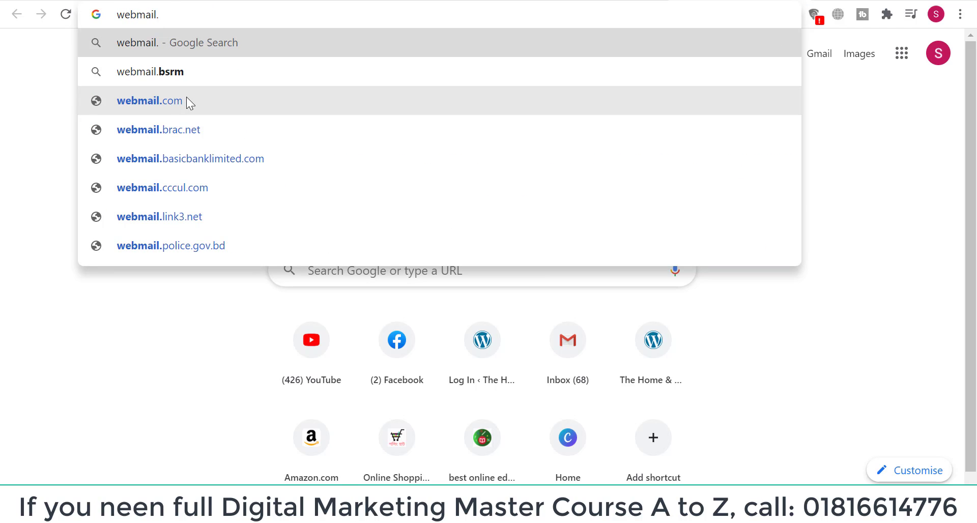
pyautogui.write('shik')
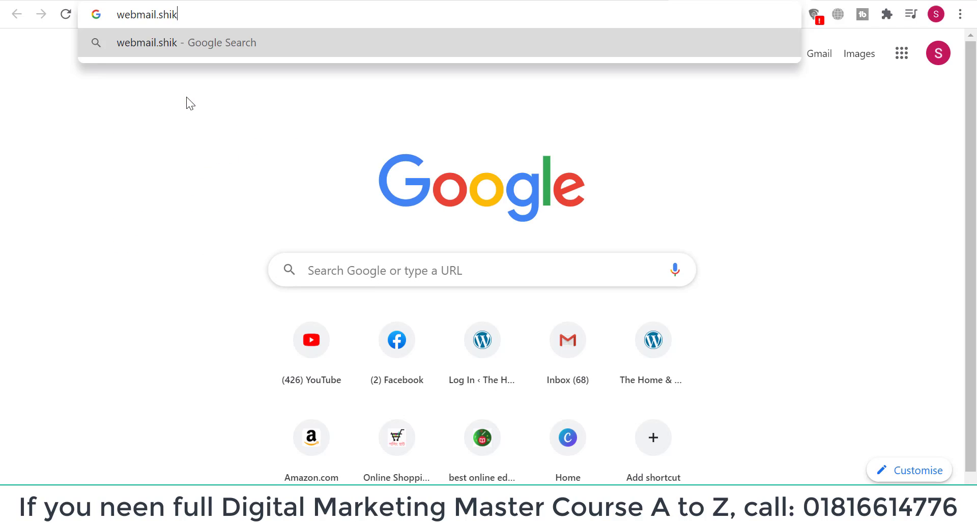
pyautogui.write('boko')
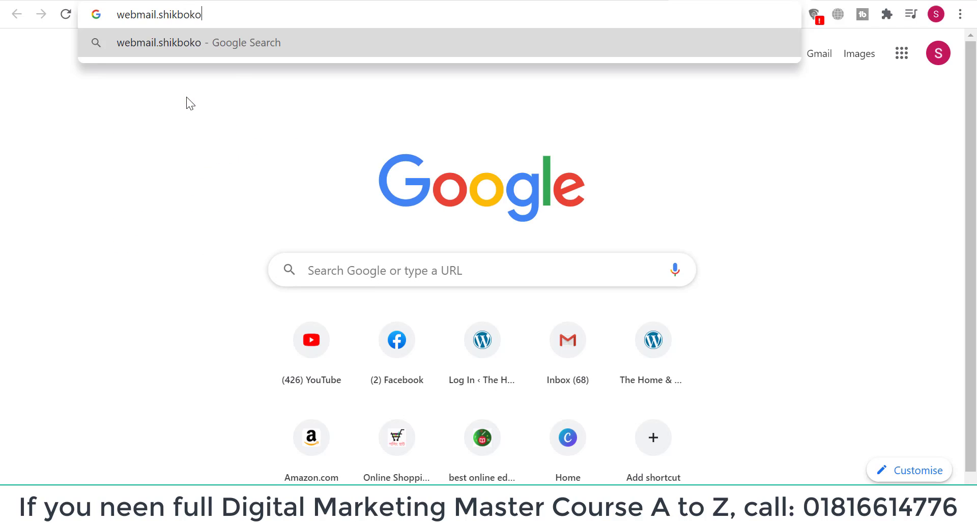
pyautogui.write('i.com')
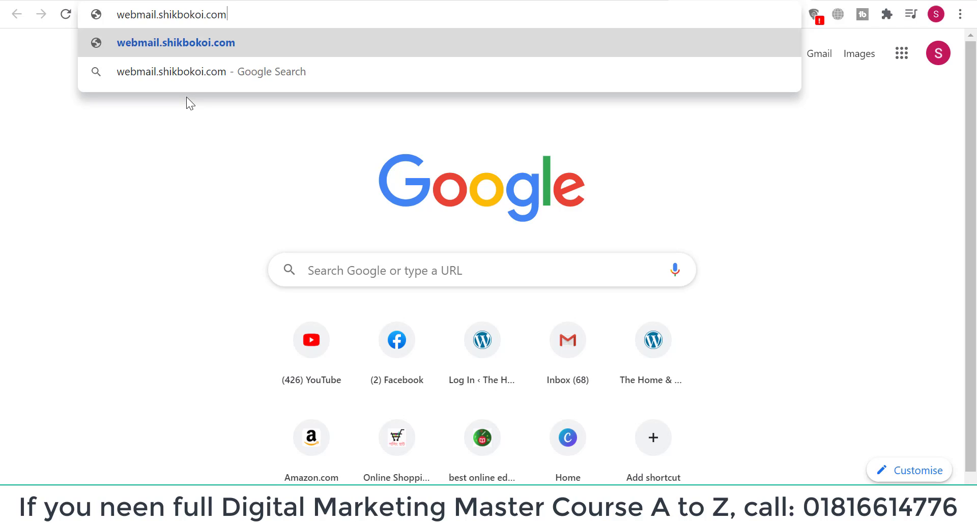
pyautogui.press('Return')
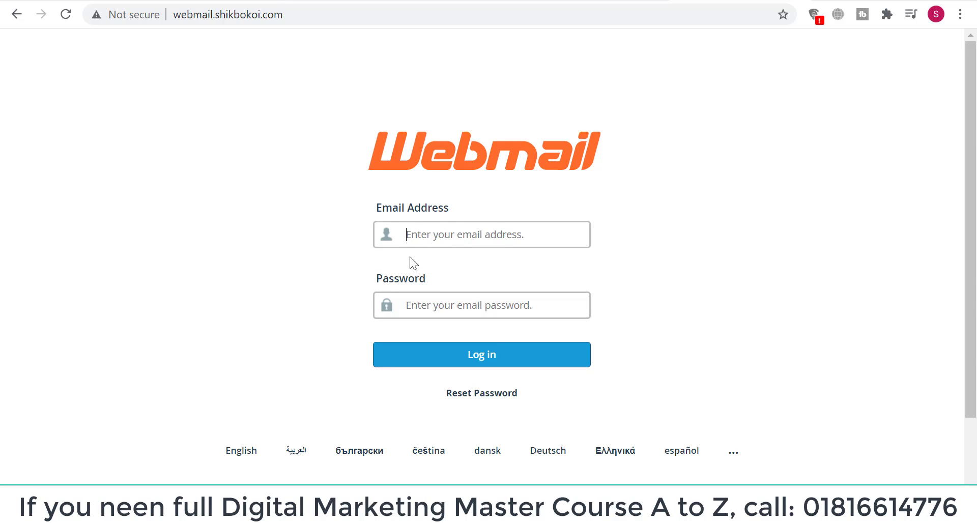
# Sign in to Webmail with the new mailbox address and password, then select the rejected password to retype it
pyautogui.click(503, 241)
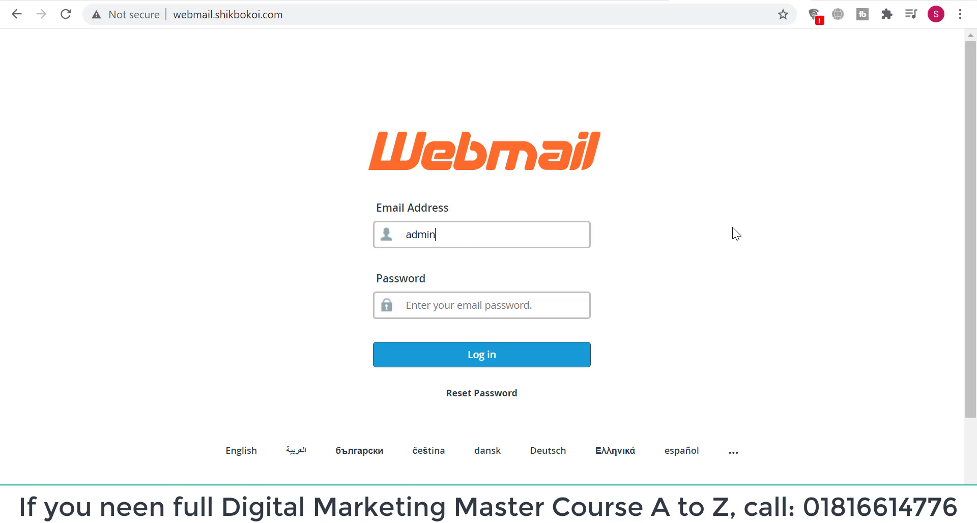
pyautogui.press('Tab')
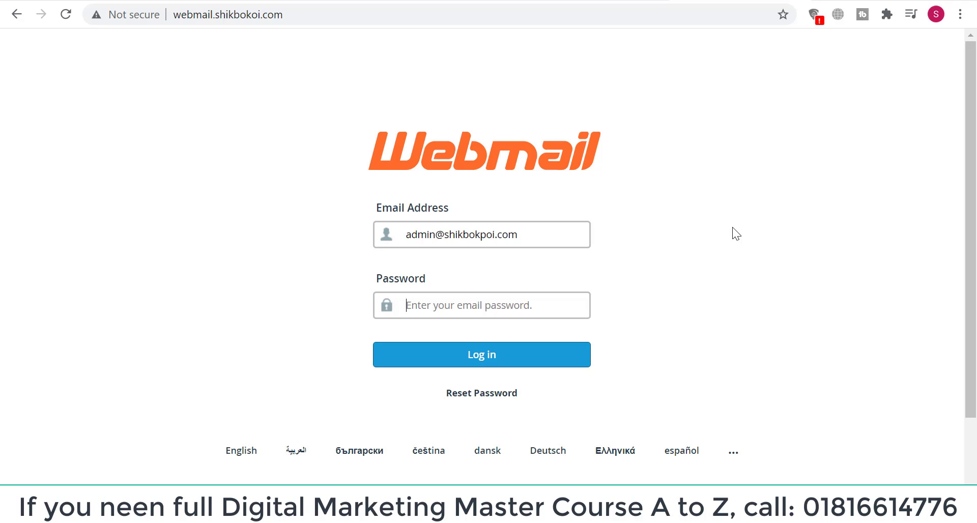
pyautogui.write('******')
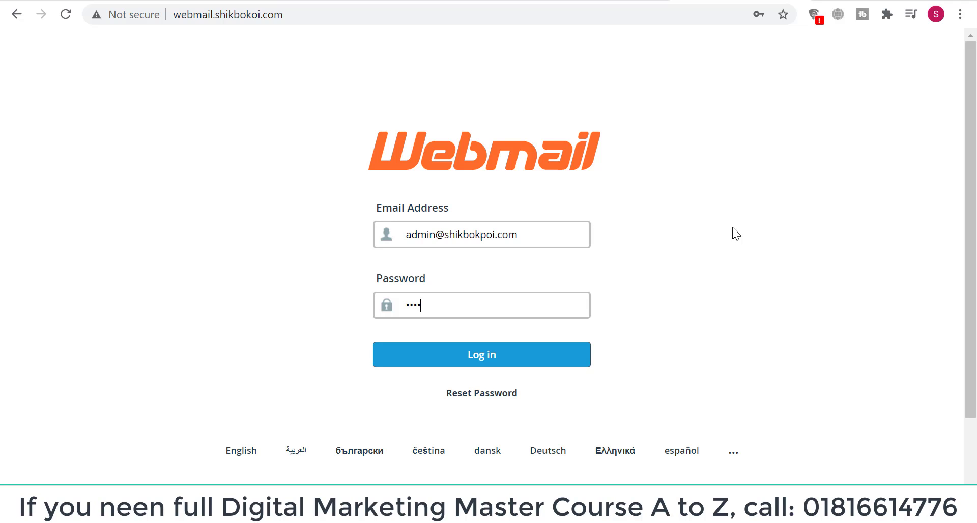
pyautogui.write('******')
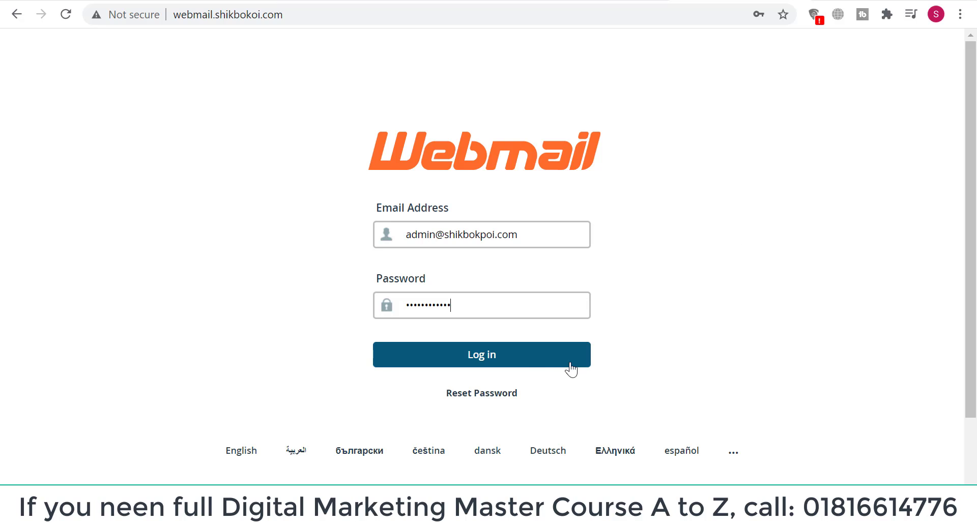
pyautogui.click(481, 359)
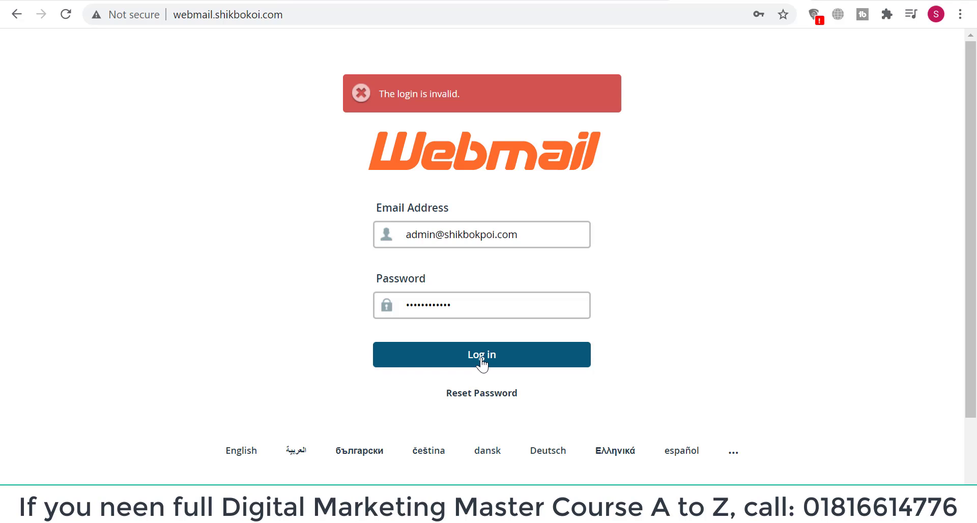
pyautogui.moveTo(473, 305); pyautogui.dragTo(385, 311)
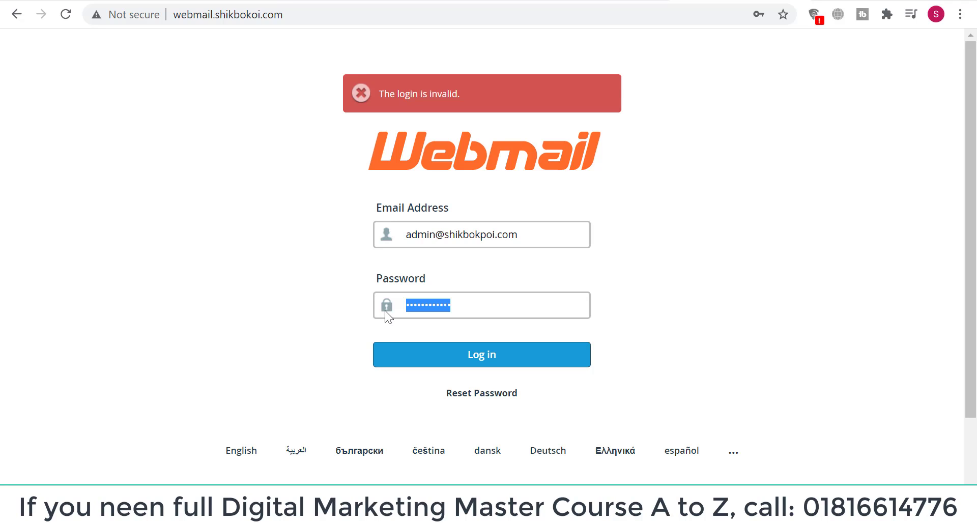
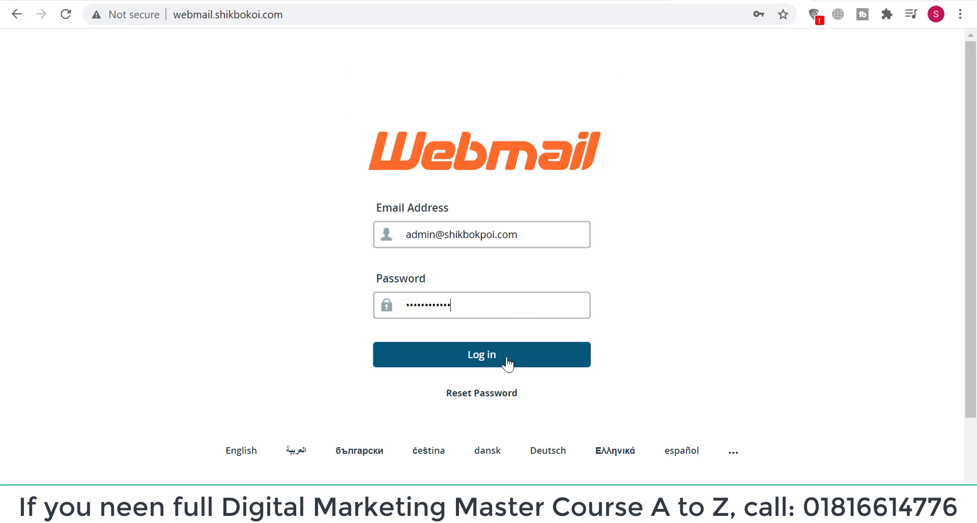
# Submit the admin mailbox address and re-entered password to sign in to Webmail
pyautogui.click(482, 362)
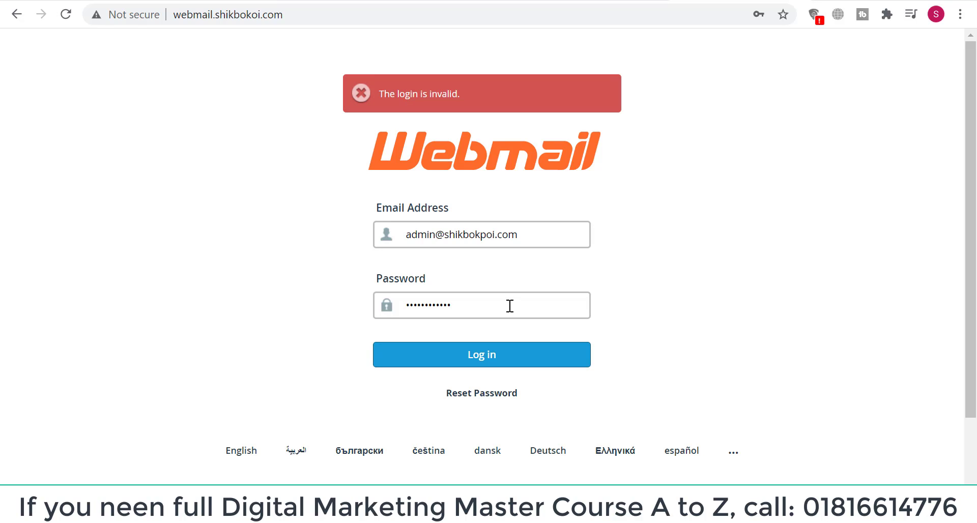
# Correct the login address's domain to shikbokoi.com by deleting the stray 'p'
pyautogui.click(486, 234)
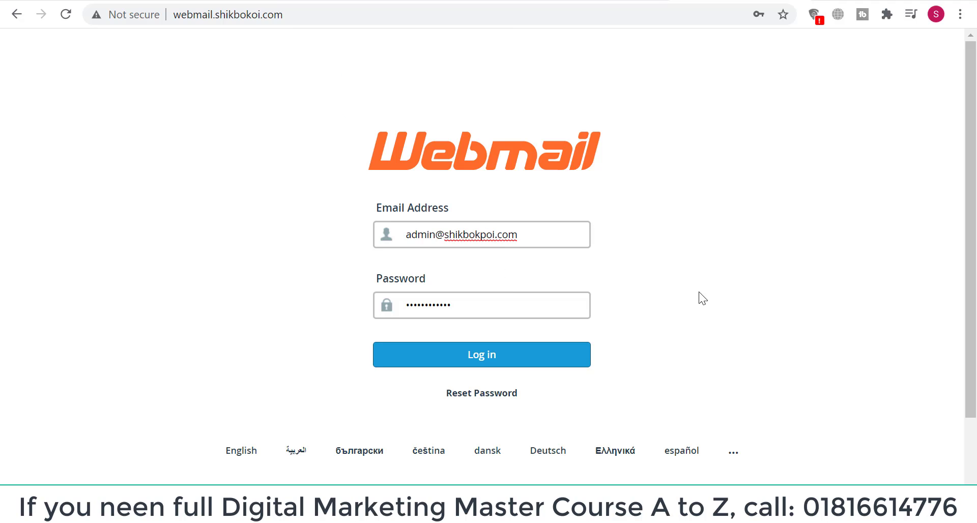
pyautogui.press('BackSpace')
pyautogui.click(497, 309)
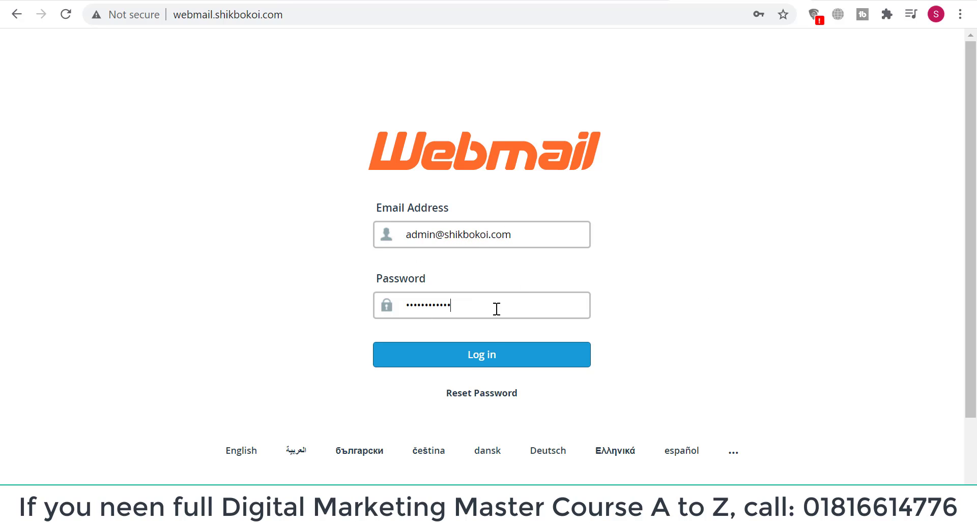
# Log in to Roundcube Webmail, refuse Chrome's password save, and start a new browser tab
pyautogui.click(481, 355)
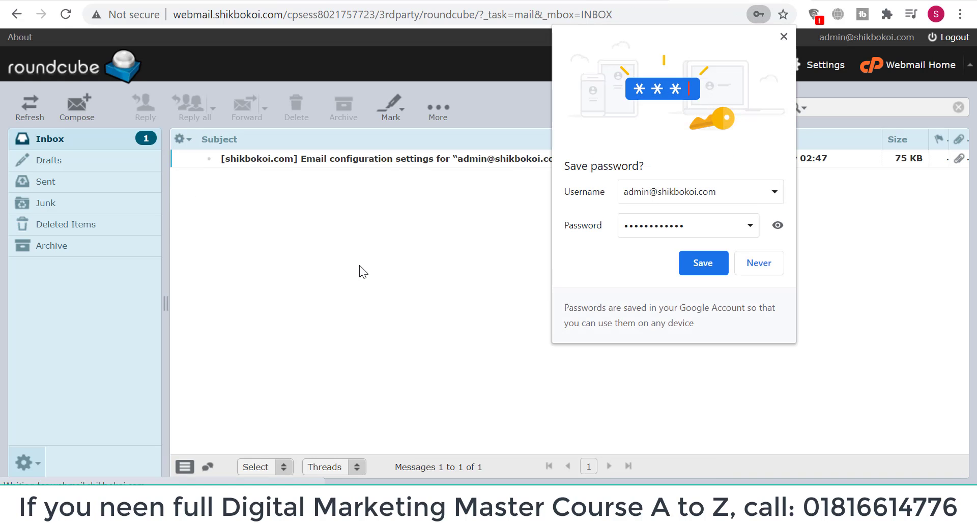
pyautogui.click(756, 271)
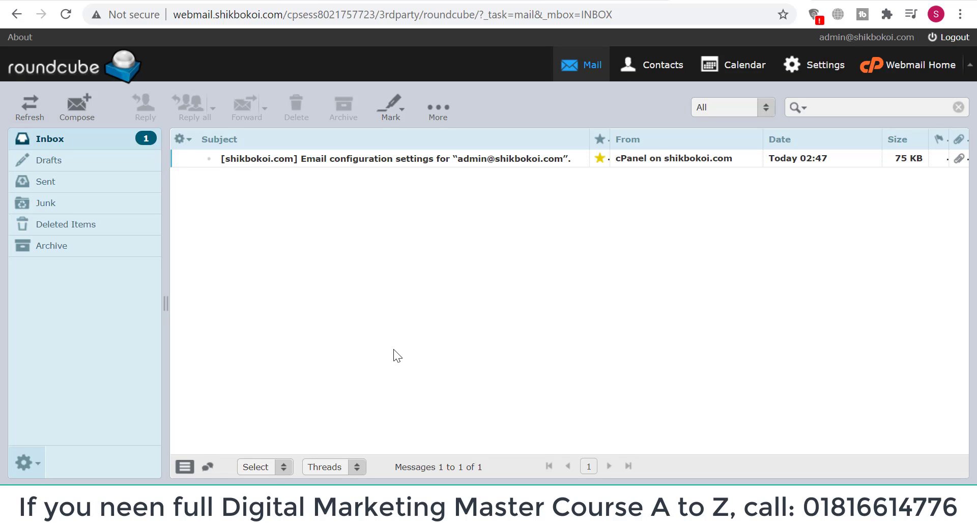
pyautogui.click(826, 0)
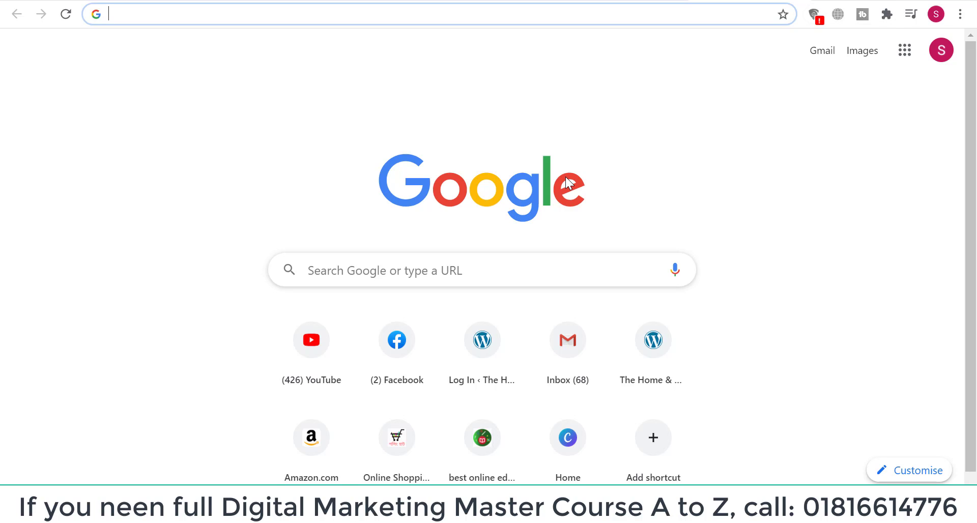
# Load Gmail in the new tab and look through the account and Google apps menus
pyautogui.write('gmail')
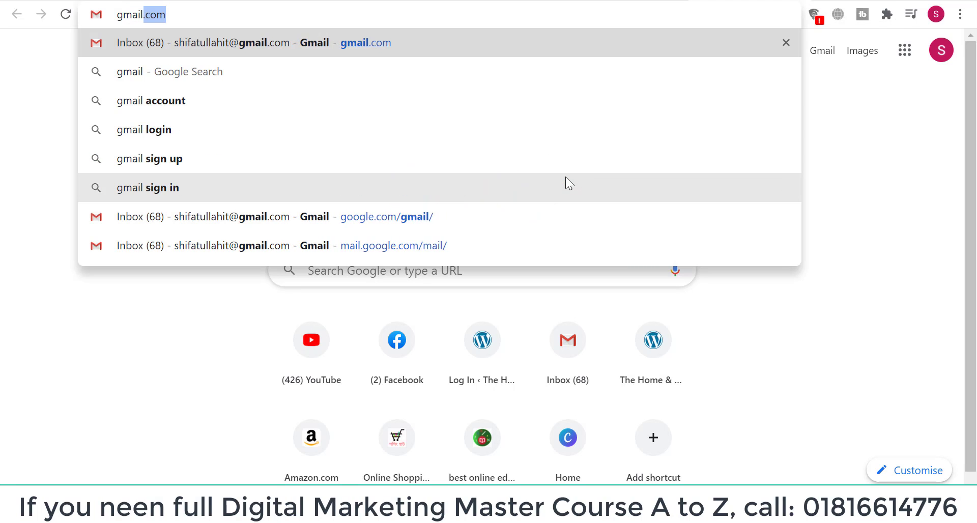
pyautogui.press('Return')
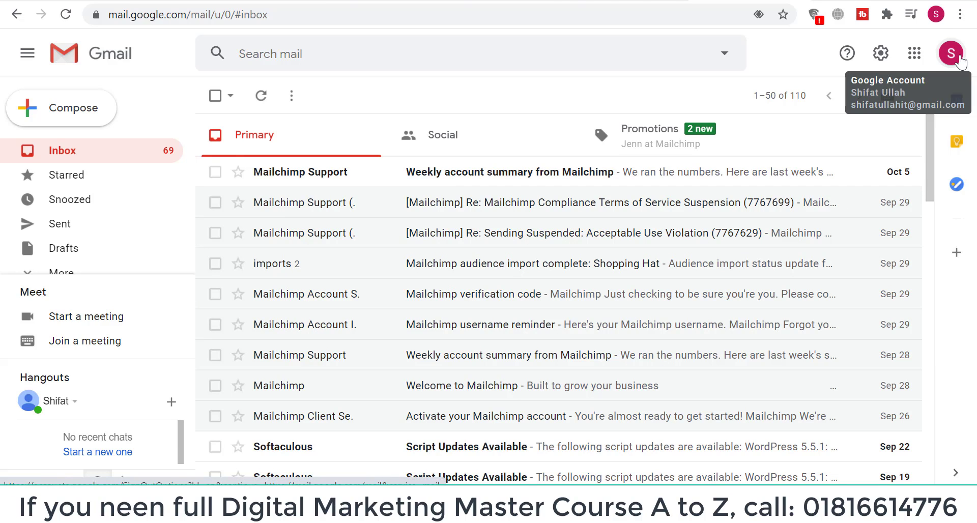
pyautogui.click(955, 65)
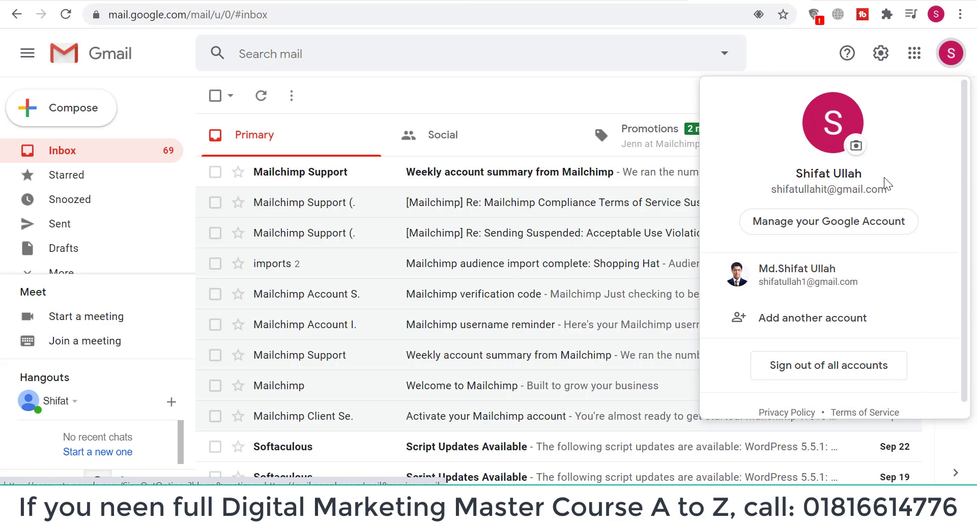
pyautogui.scroll(-1, 884, 177)
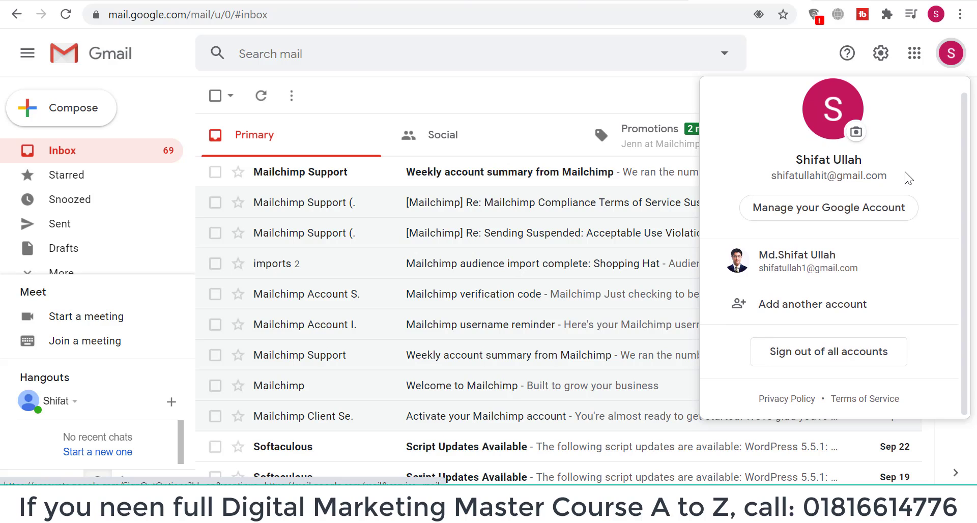
pyautogui.click(800, 50)
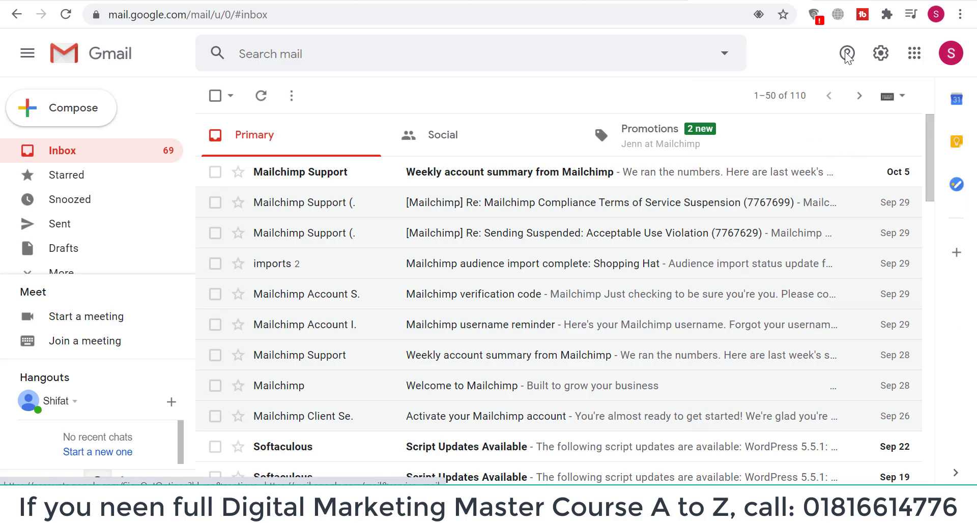
pyautogui.click(915, 53)
pyautogui.scroll(-7, 898, 183)
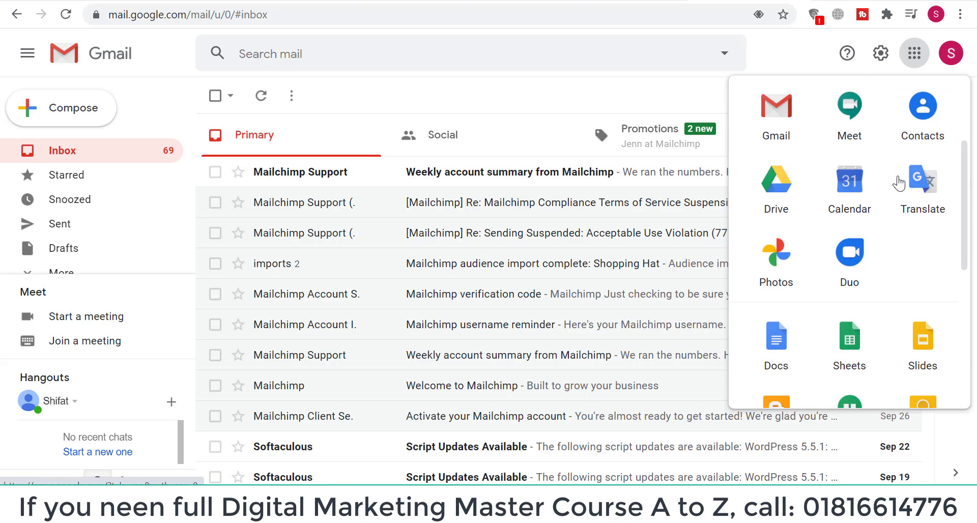
pyautogui.scroll(-2, 899, 184)
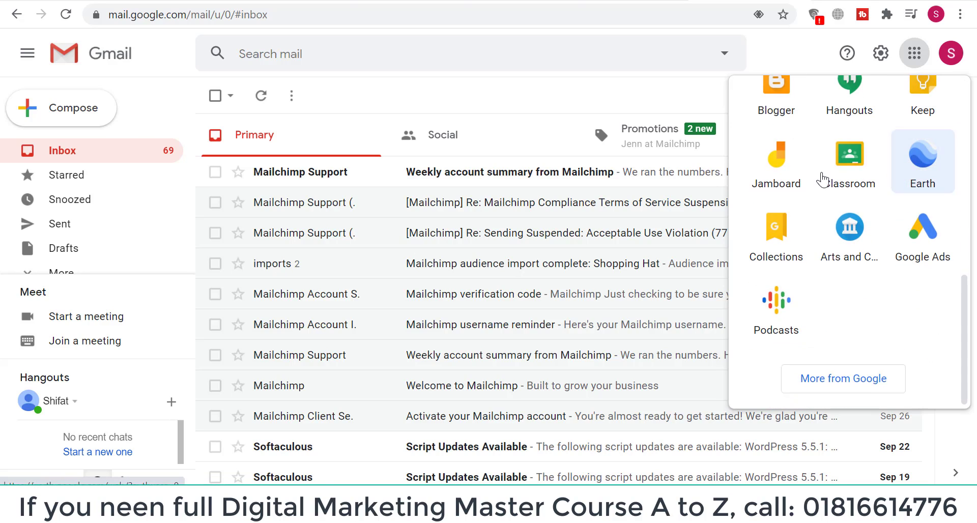
pyautogui.click(789, 54)
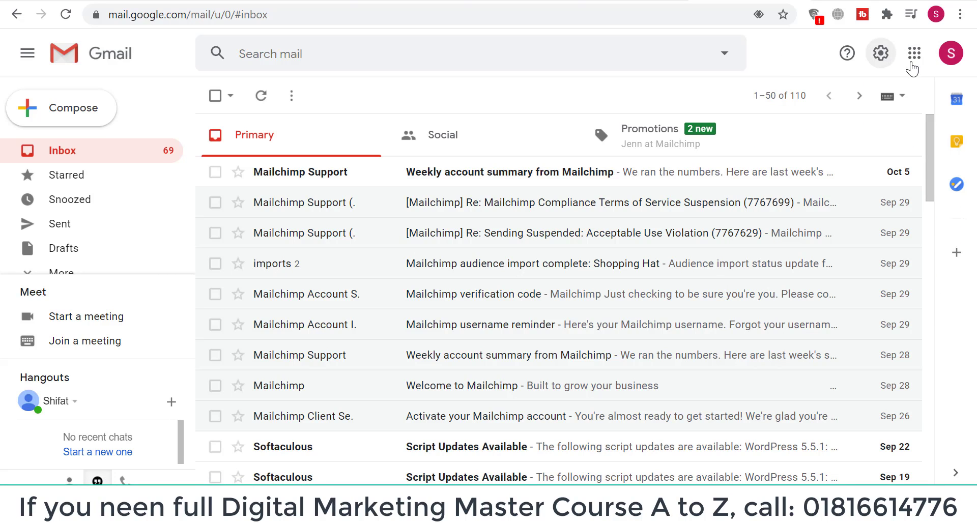
pyautogui.click(877, 52)
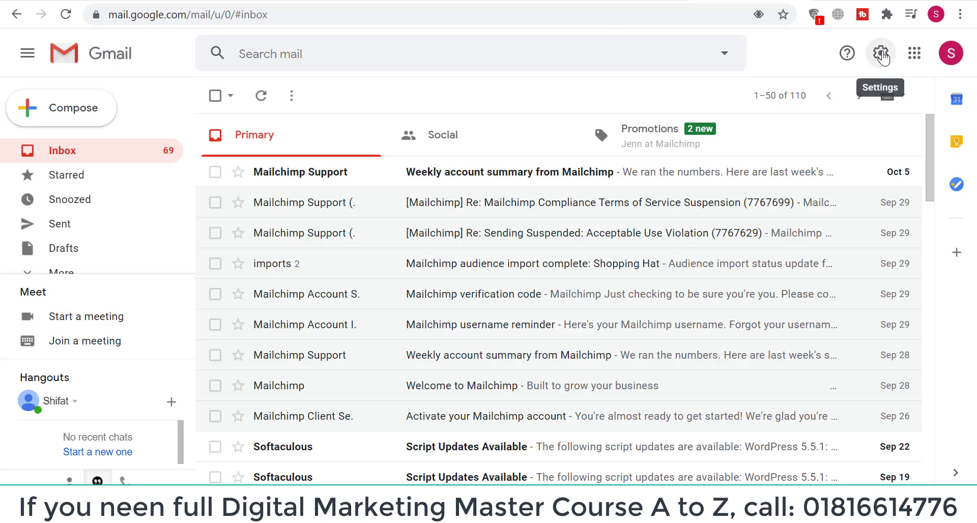
# Go from quick settings to See all settings and the Accounts and Import tab
pyautogui.click(883, 58)
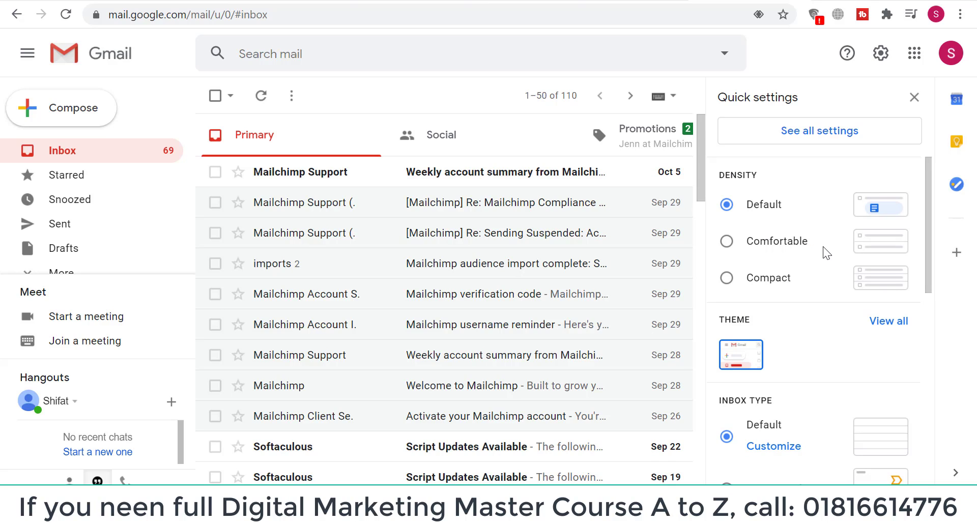
pyautogui.scroll(-4, 823, 247)
pyautogui.scroll(-3, 823, 246)
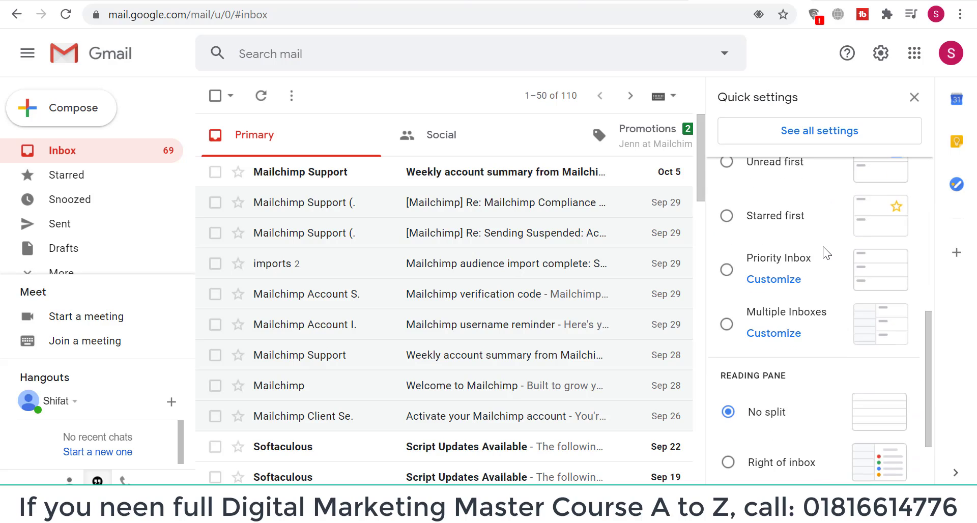
pyautogui.scroll(-2, 823, 246)
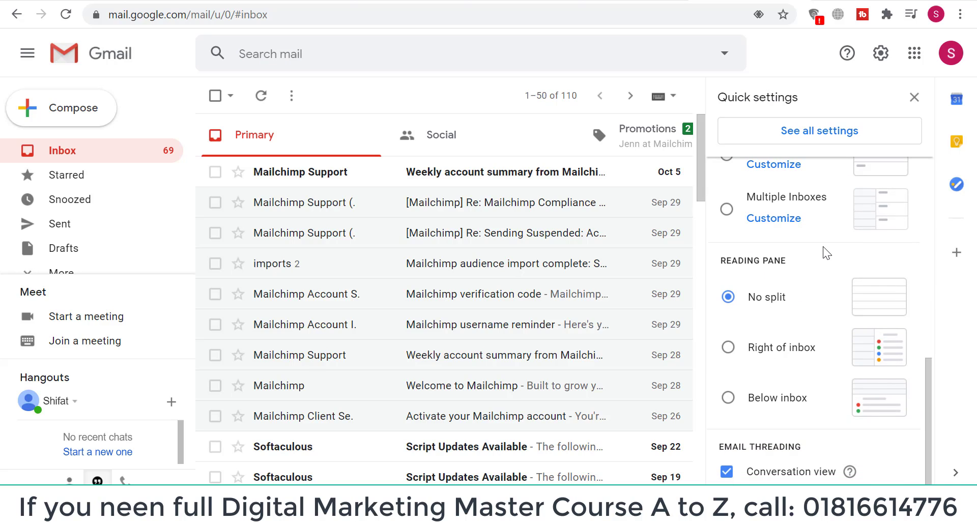
pyautogui.scroll(5, 823, 246)
pyautogui.scroll(4, 823, 246)
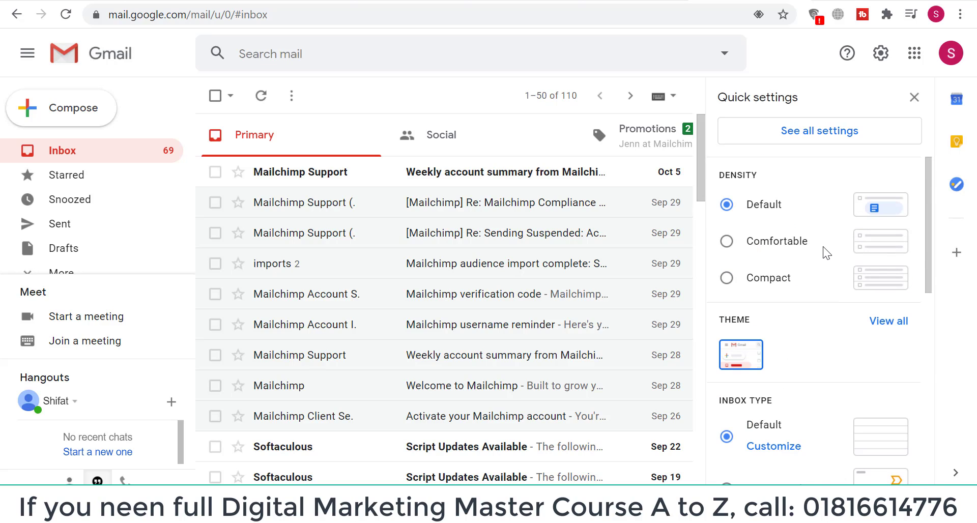
pyautogui.click(816, 134)
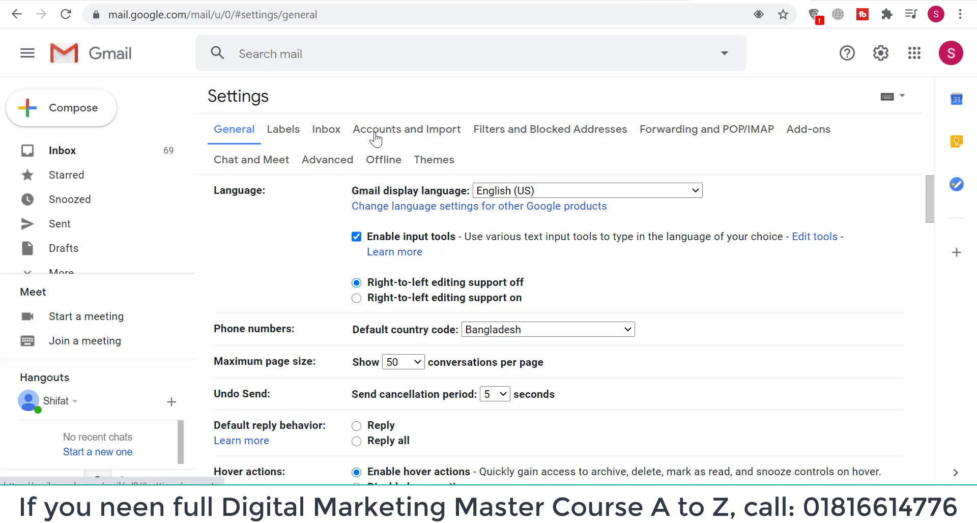
pyautogui.click(412, 136)
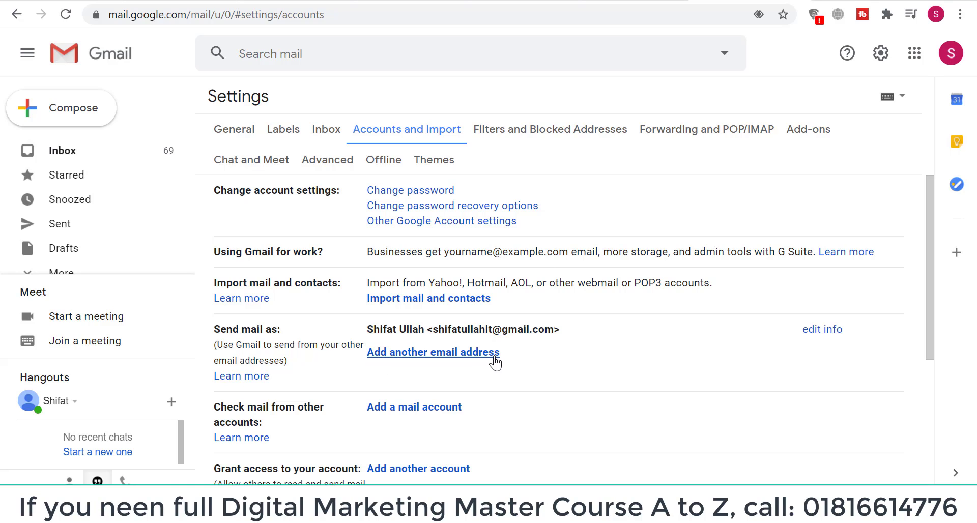
pyautogui.click(417, 356)
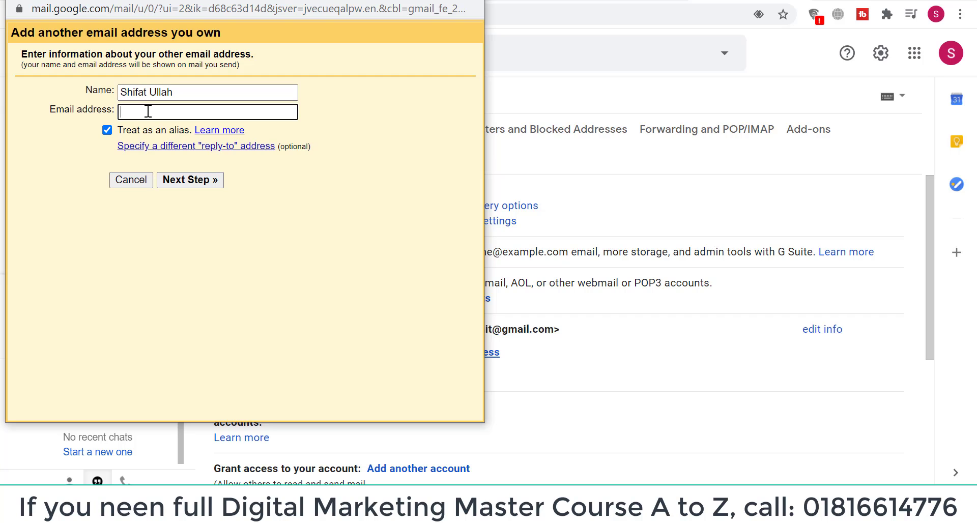
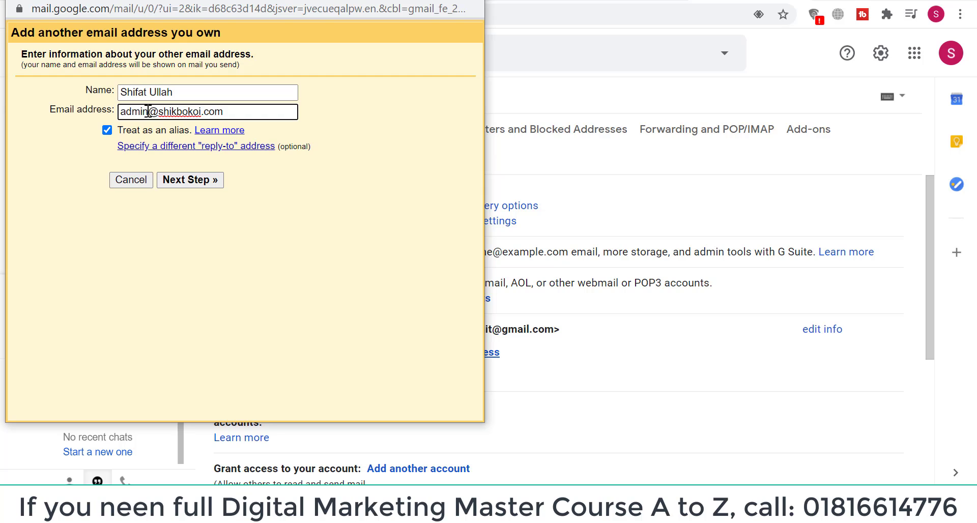
pyautogui.click(267, 220)
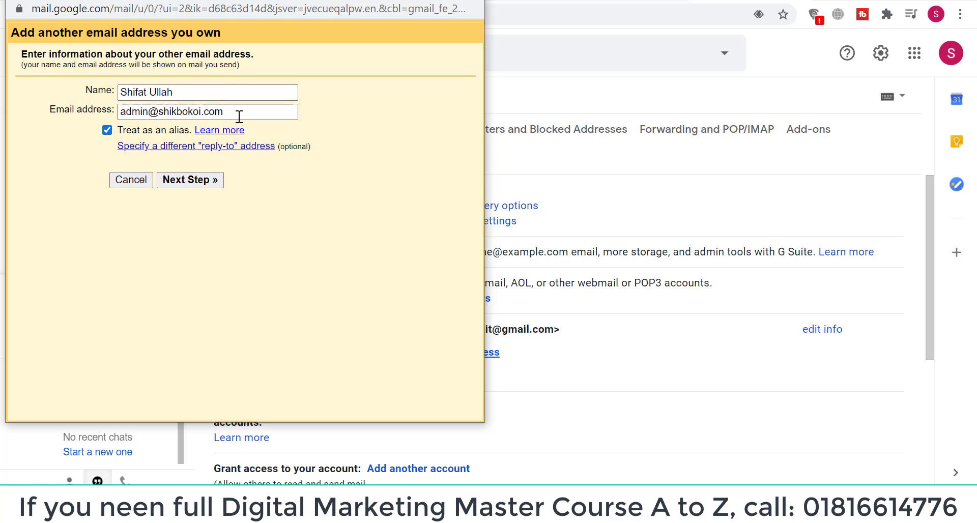
pyautogui.click(107, 131)
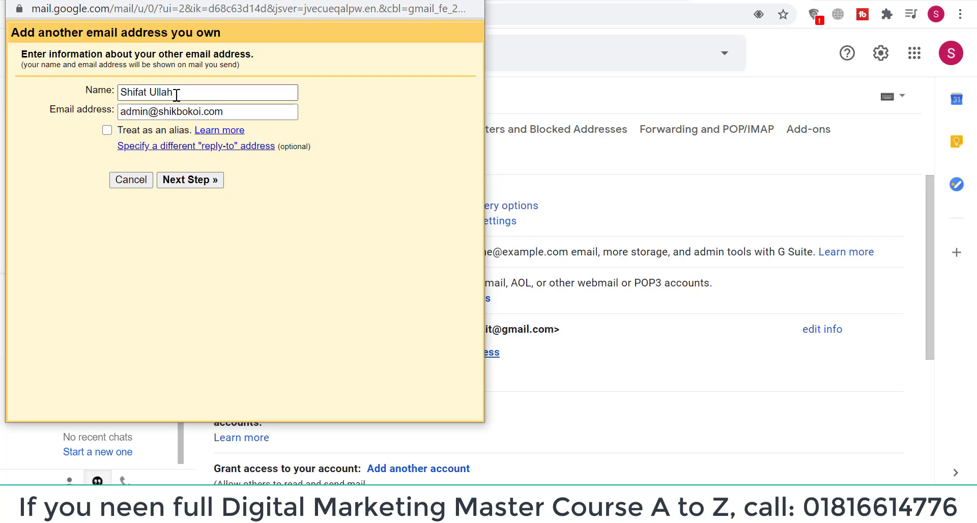
pyautogui.click(122, 93)
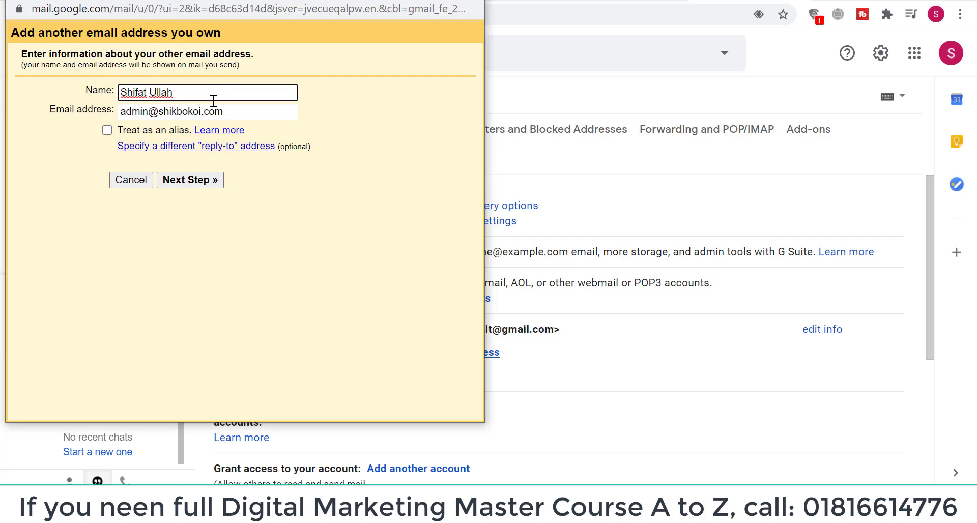
pyautogui.write('Md')
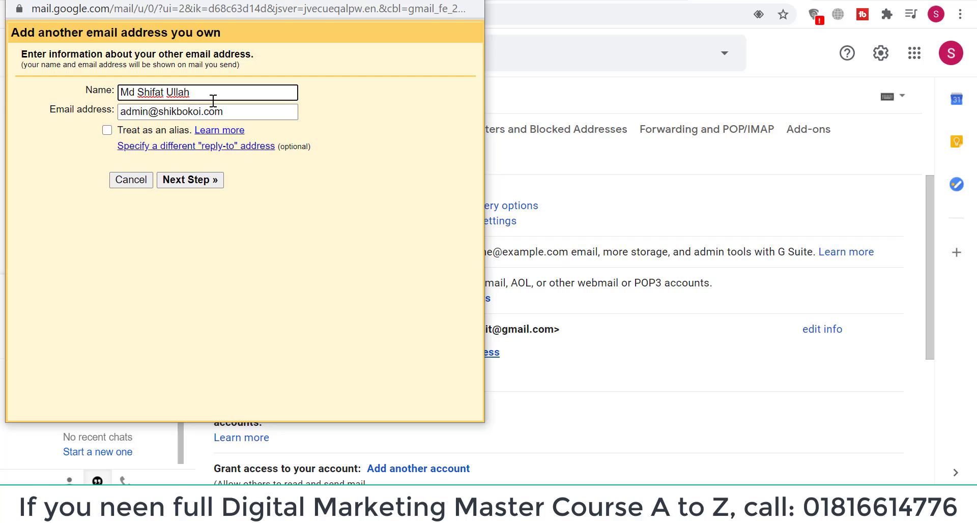
pyautogui.click(298, 225)
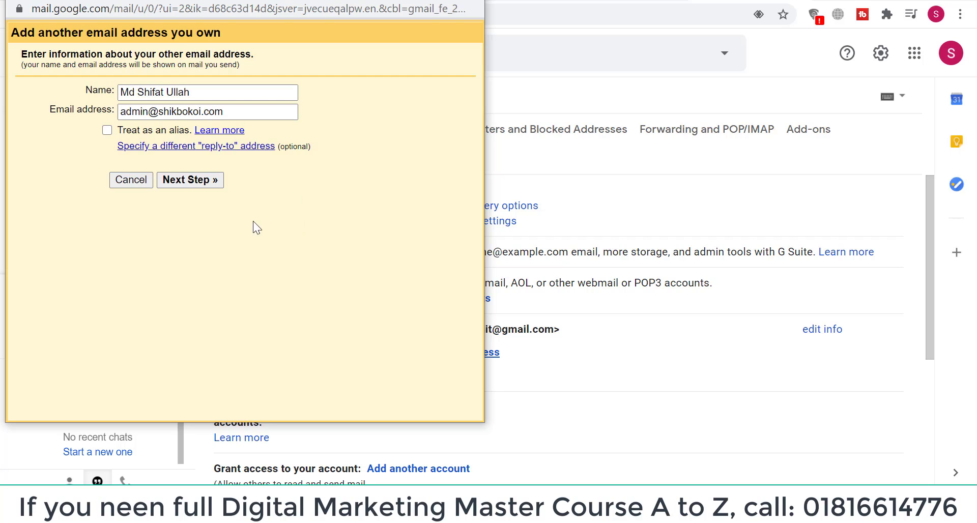
pyautogui.click(191, 180)
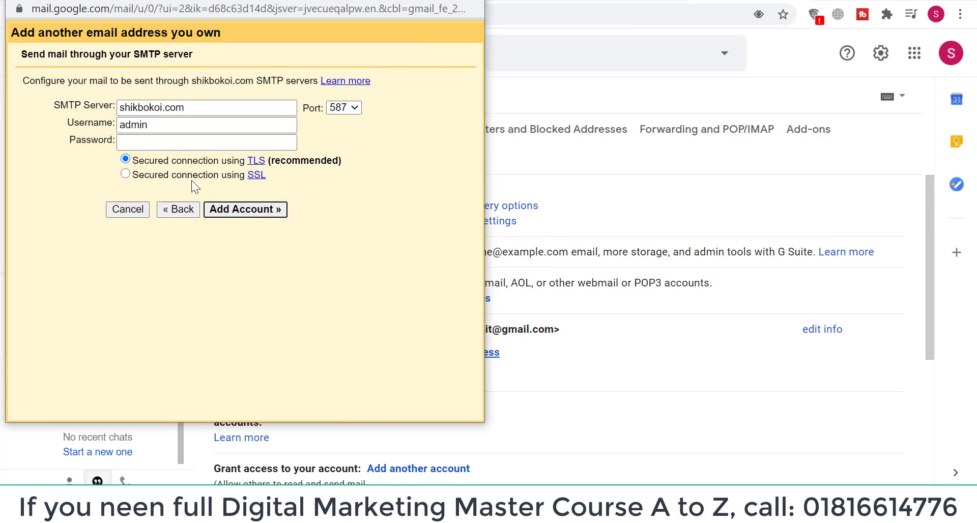
# Select the SMTP server text, move the dialog aside, and switch to the cPanel tab
pyautogui.click(121, 110)
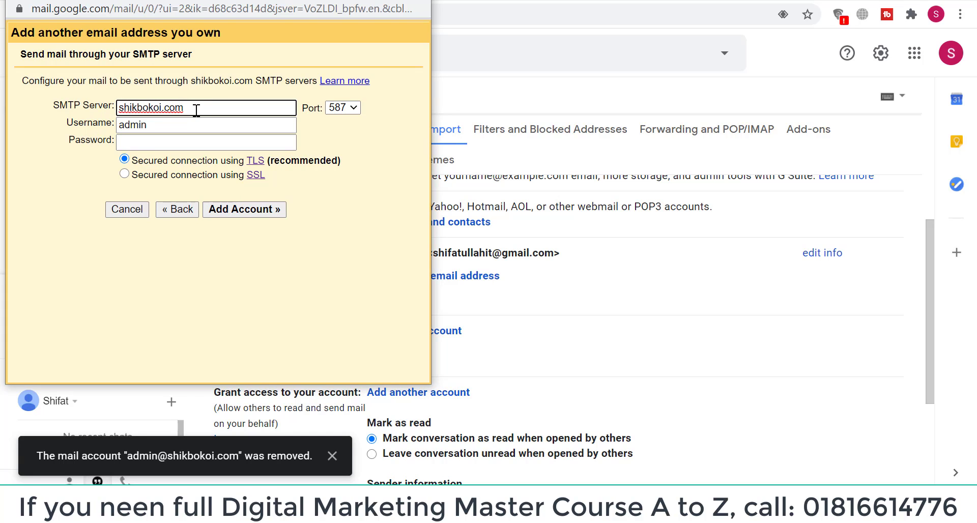
pyautogui.moveTo(184, 109); pyautogui.dragTo(118, 111)
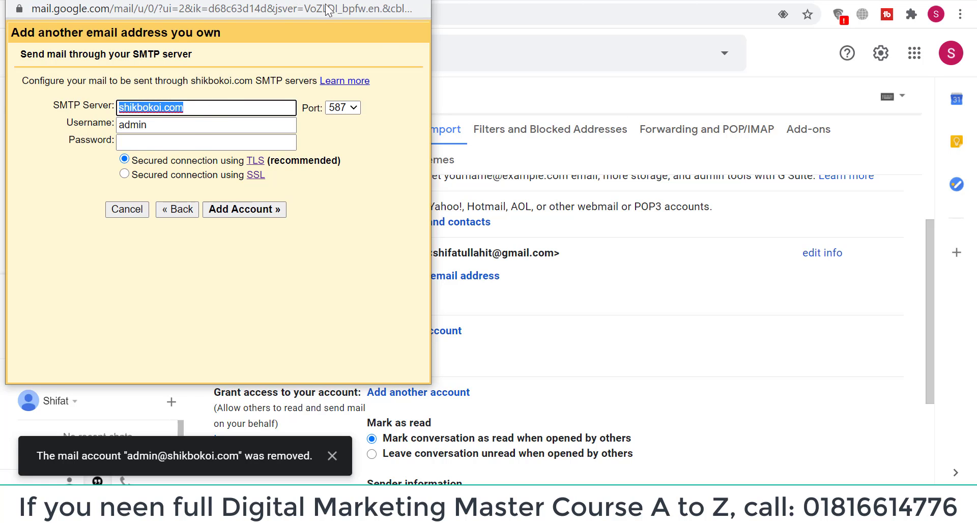
pyautogui.moveTo(329, 9); pyautogui.dragTo(464, 57)
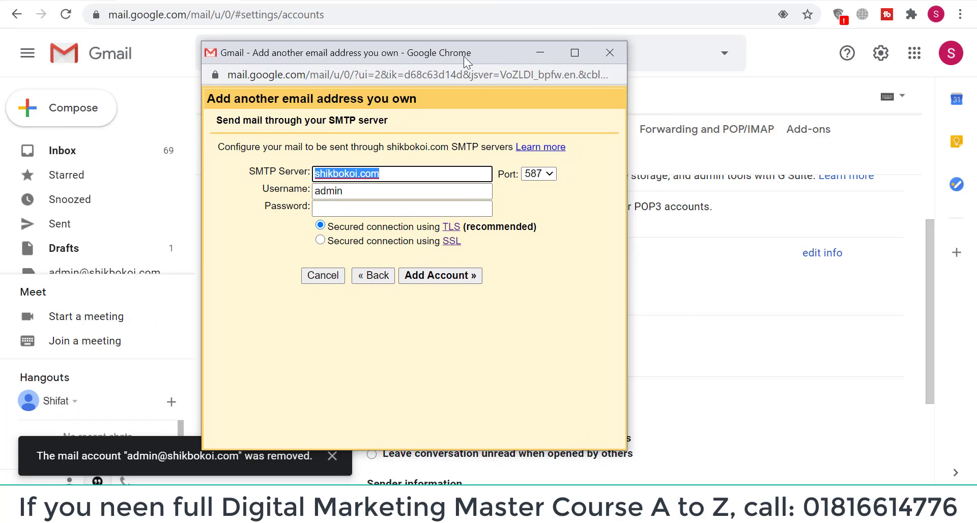
pyautogui.click(98, 1)
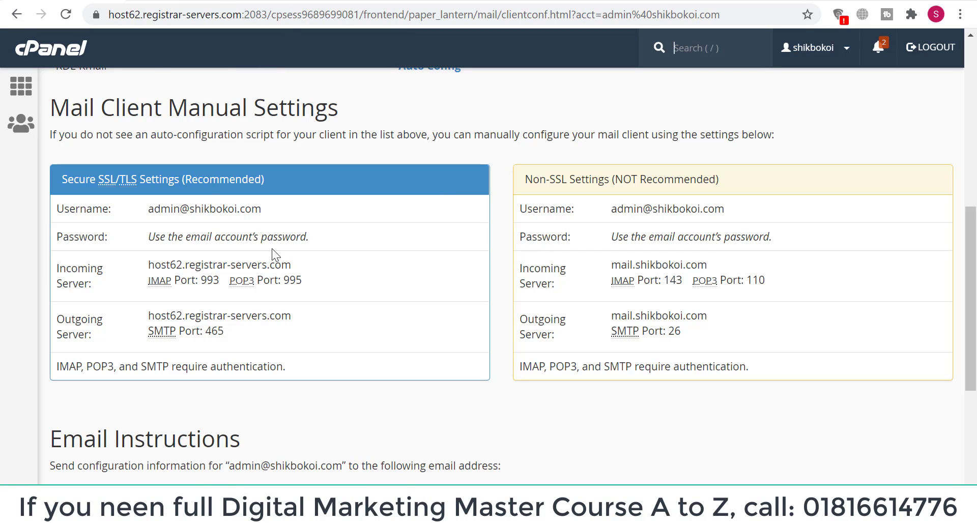
pyautogui.click(49, 49)
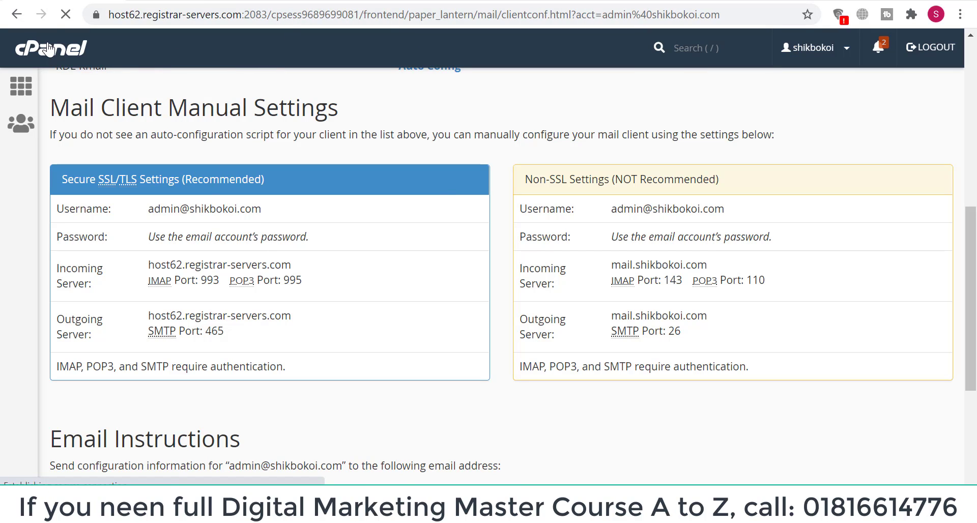
pyautogui.scroll(-3, 439, 276)
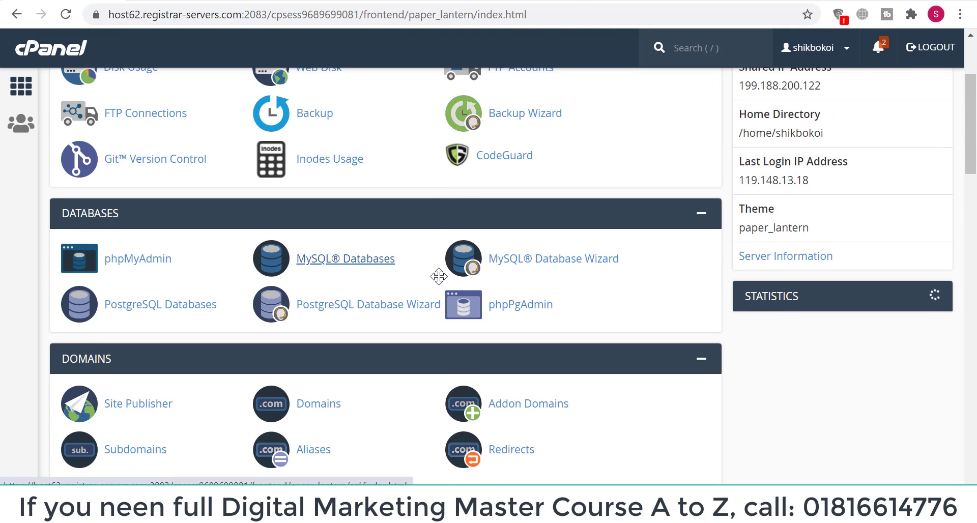
pyautogui.scroll(-3, 345, 320)
pyautogui.scroll(-1, 332, 325)
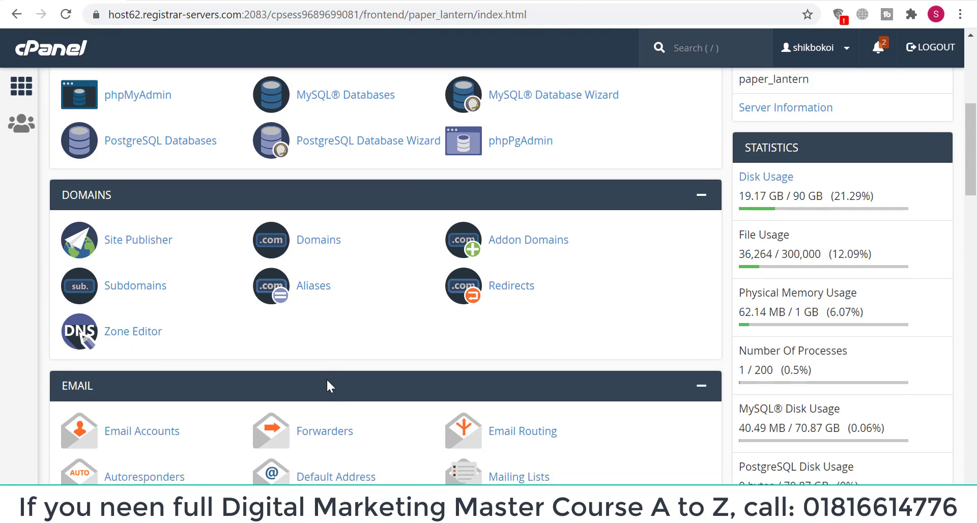
pyautogui.scroll(-1, 326, 378)
pyautogui.click(168, 370)
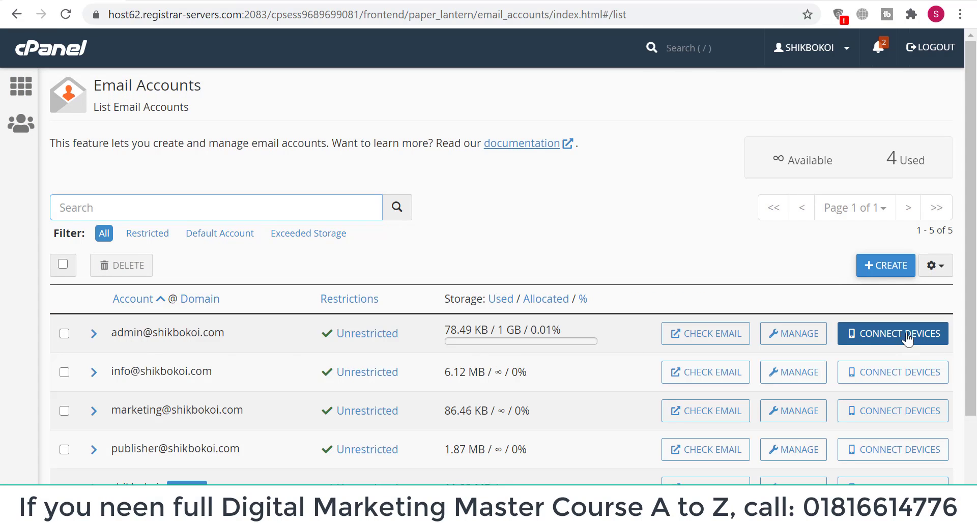
pyautogui.click(886, 338)
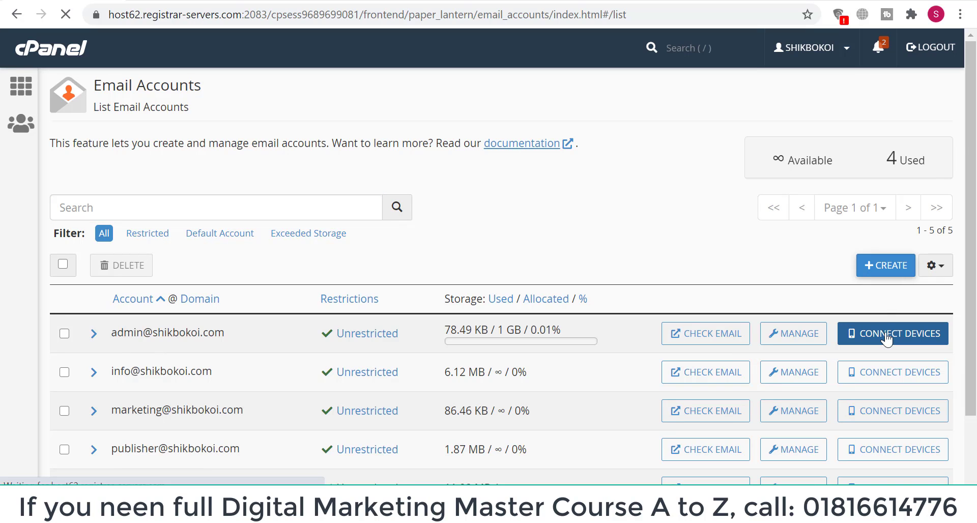
# Select the secure outgoing server host62.registrar-servers.com and return to Gmail's settings
pyautogui.scroll(-8, 680, 336)
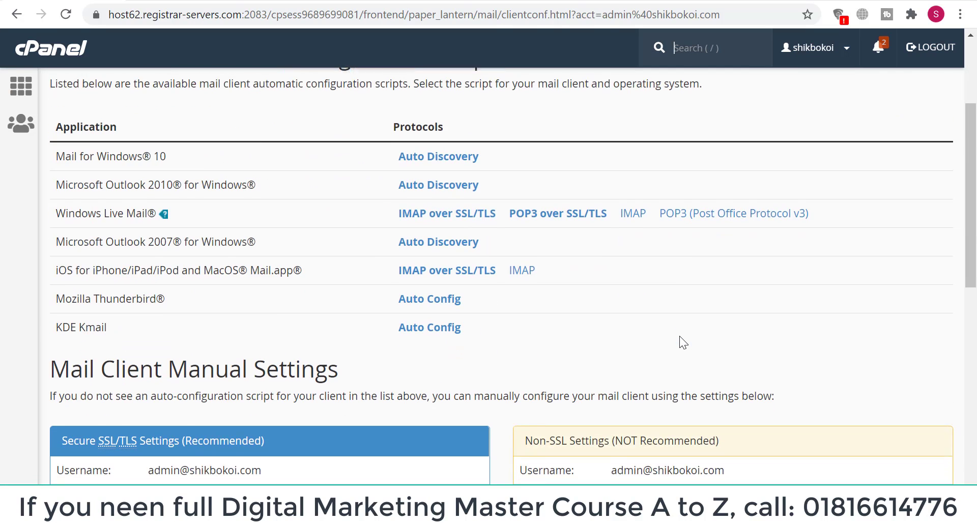
pyautogui.scroll(-3, 679, 335)
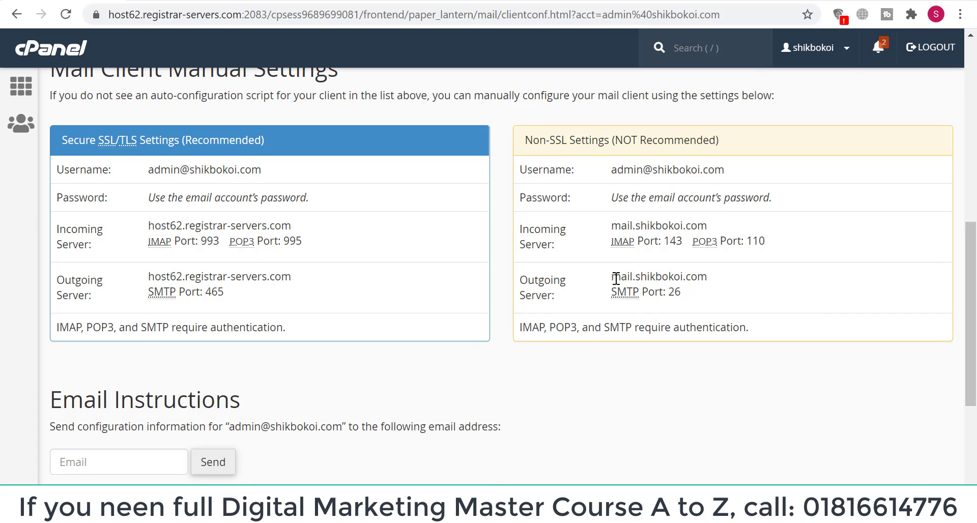
pyautogui.moveTo(612, 278); pyautogui.dragTo(700, 282)
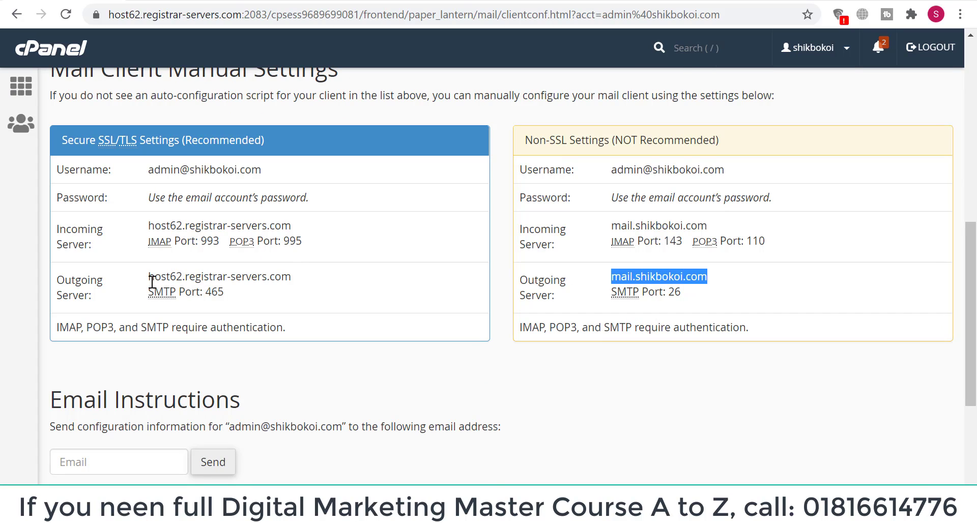
pyautogui.moveTo(148, 278); pyautogui.dragTo(301, 282)
pyautogui.hotkey('ctrl', 'c')
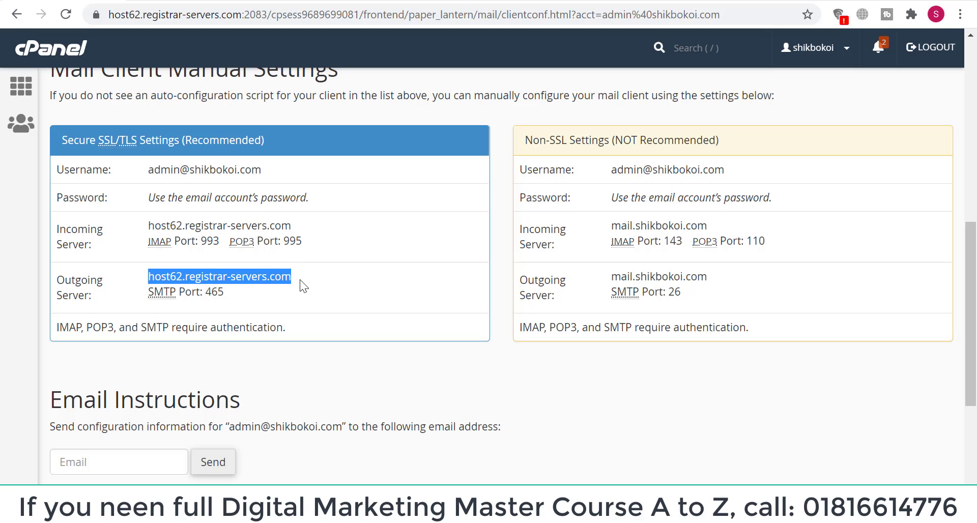
pyautogui.moveTo(613, 276); pyautogui.dragTo(694, 278)
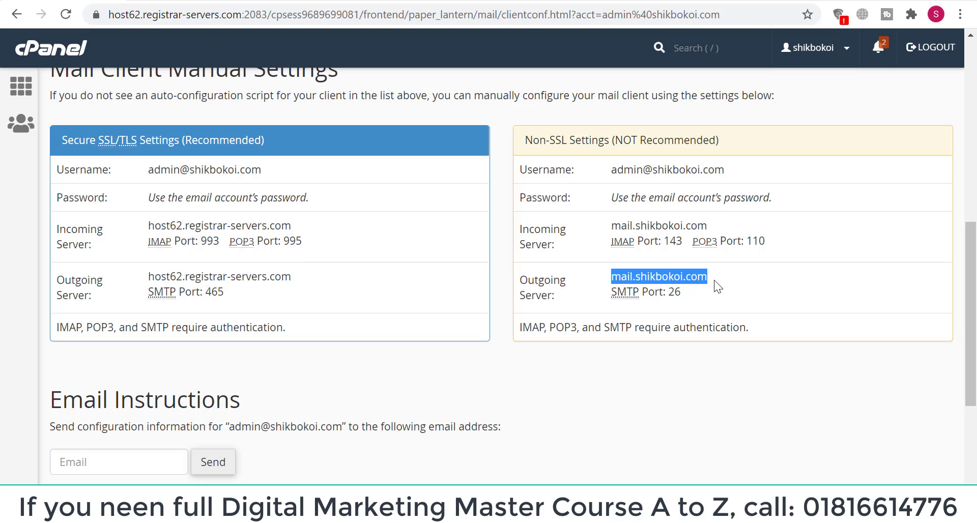
pyautogui.moveTo(300, 277); pyautogui.dragTo(166, 275)
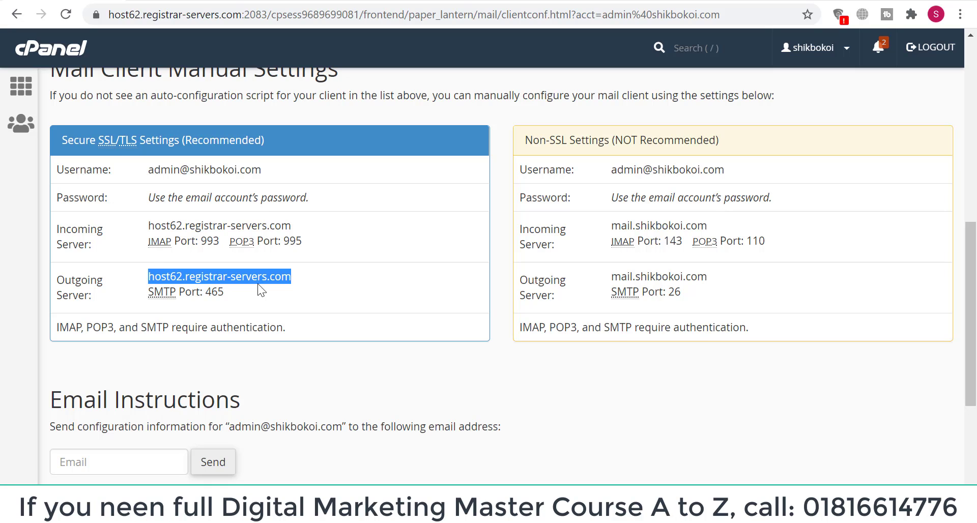
pyautogui.click(389, 299)
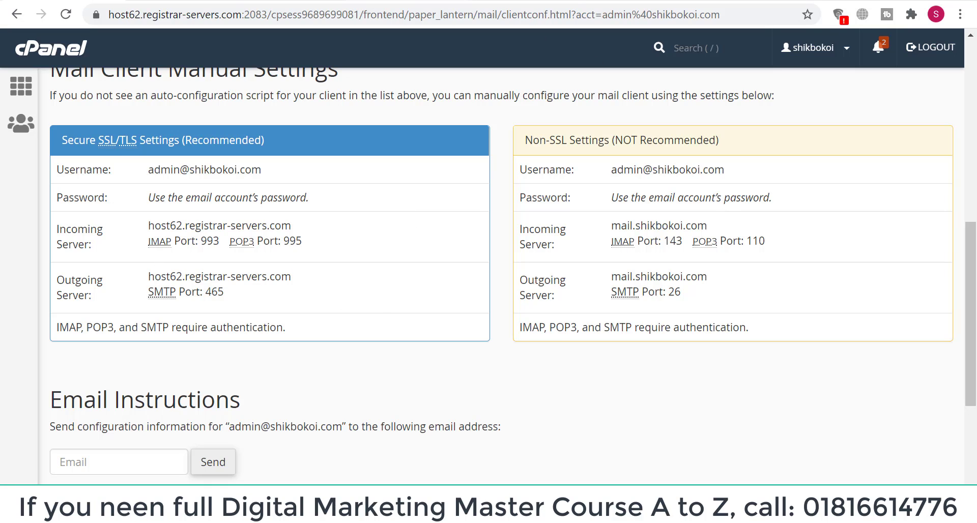
pyautogui.click(209, 1)
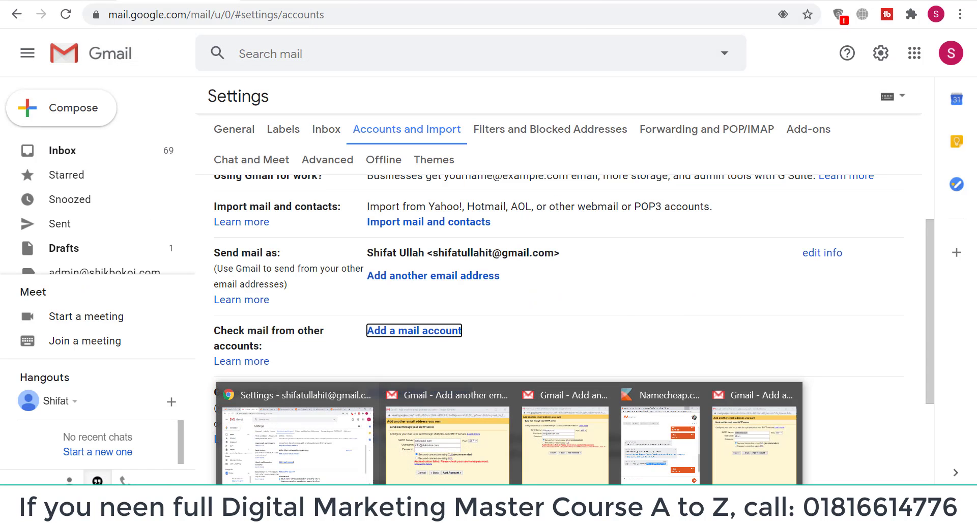
pyautogui.click(598, 394)
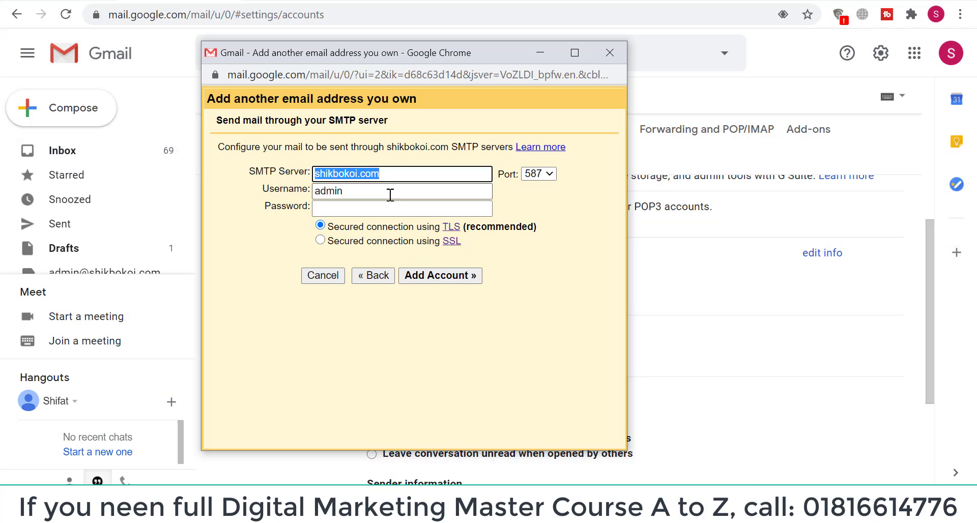
pyautogui.rightClick(391, 175)
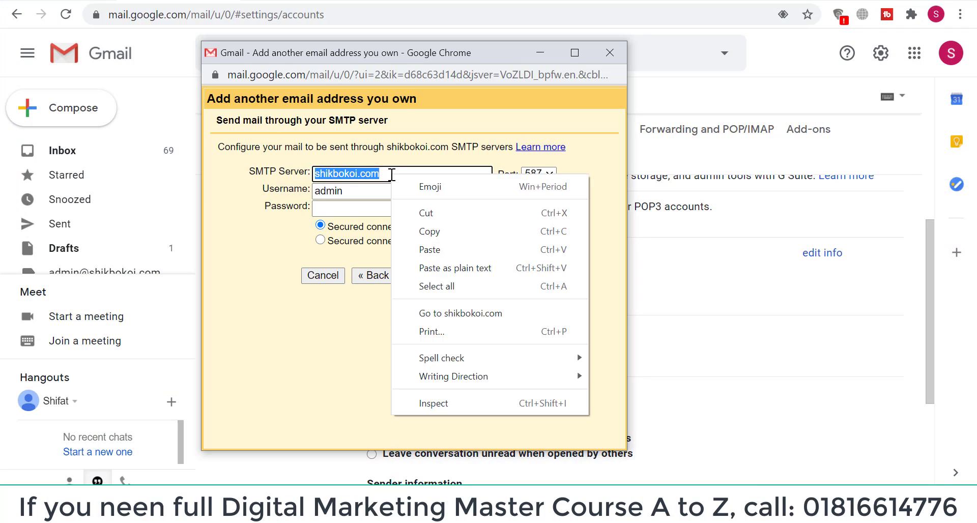
pyautogui.click(445, 249)
pyautogui.click(366, 192)
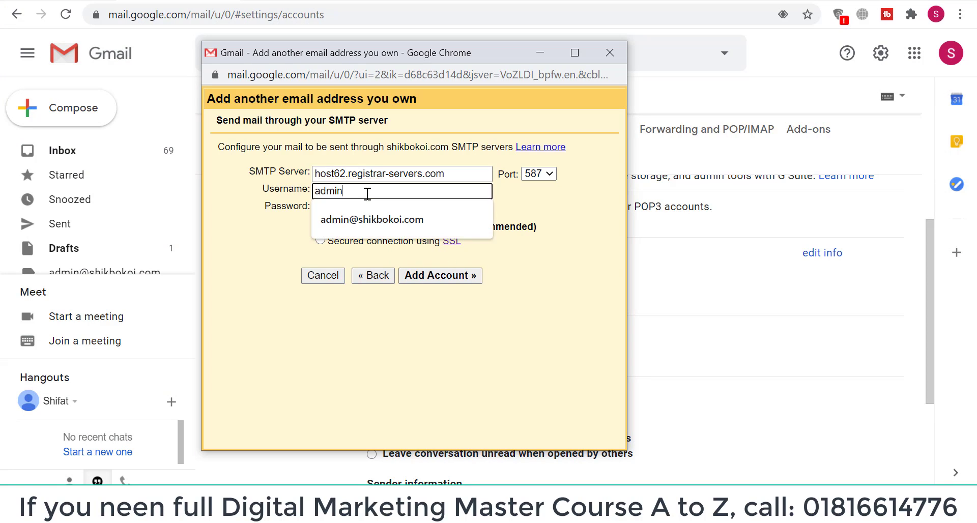
pyautogui.click(371, 218)
pyautogui.click(364, 214)
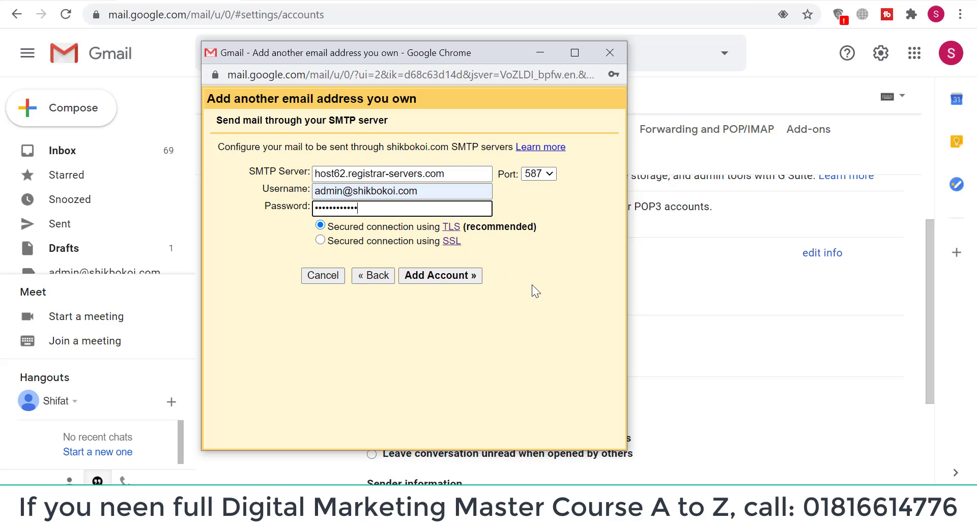
pyautogui.click(430, 274)
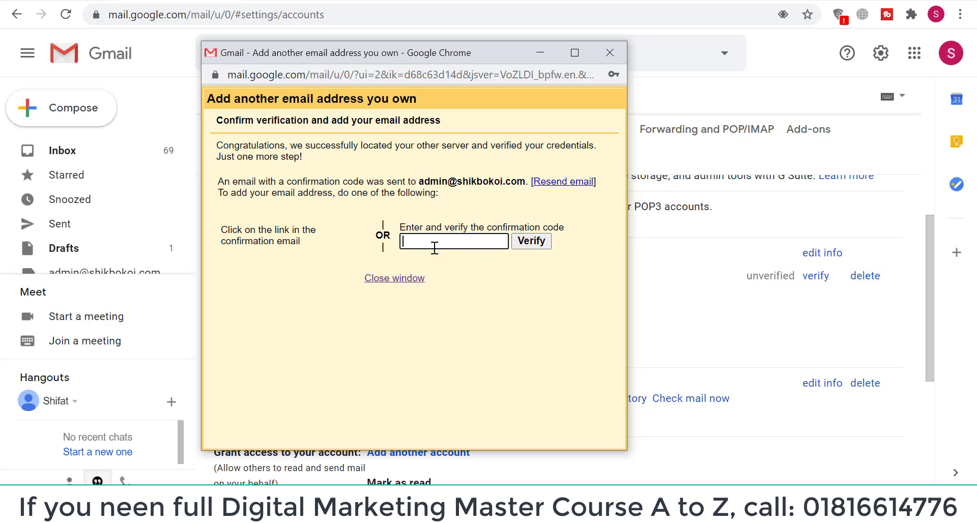
# Open the Gmail Confirmation email and copy its confirmation code
pyautogui.moveTo(490, 57); pyautogui.dragTo(721, 78)
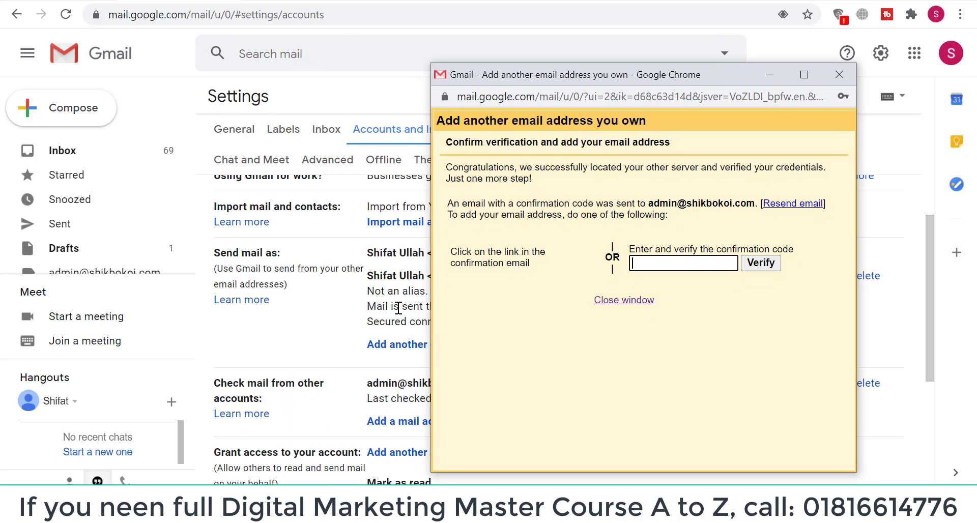
pyautogui.click(63, 153)
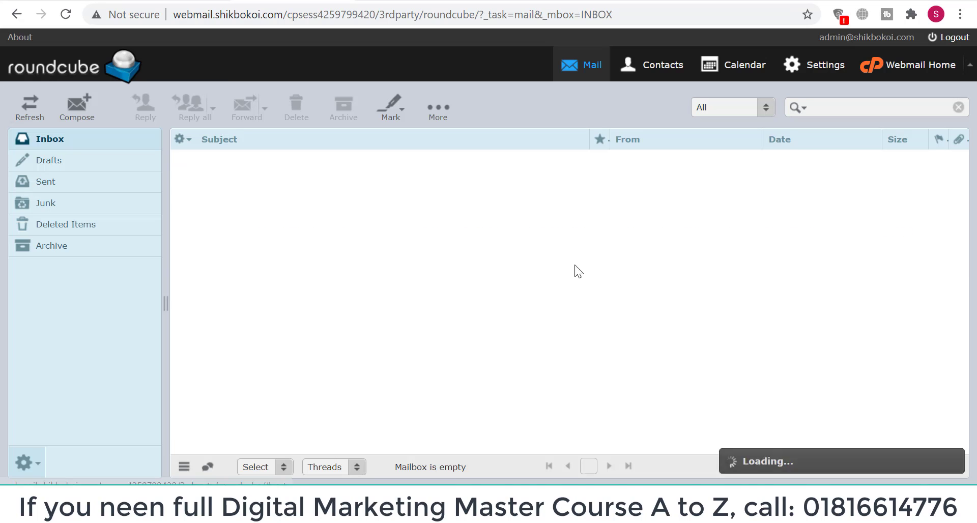
pyautogui.click(168, 1)
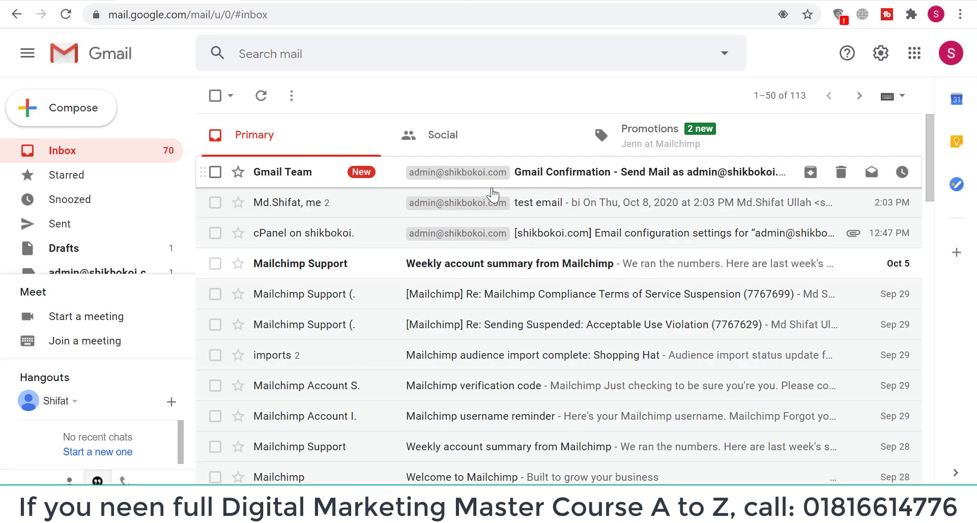
pyautogui.click(572, 184)
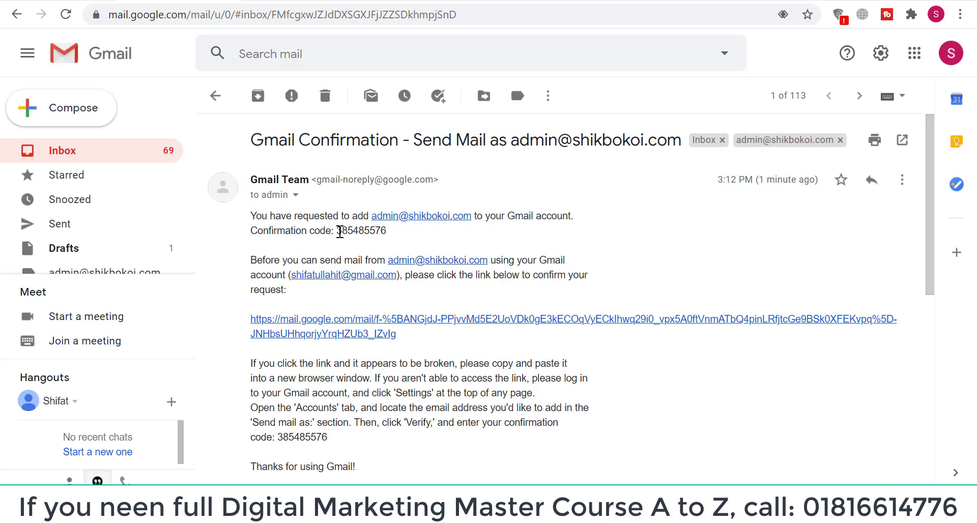
pyautogui.moveTo(336, 231); pyautogui.dragTo(387, 232)
pyautogui.rightClick(374, 231)
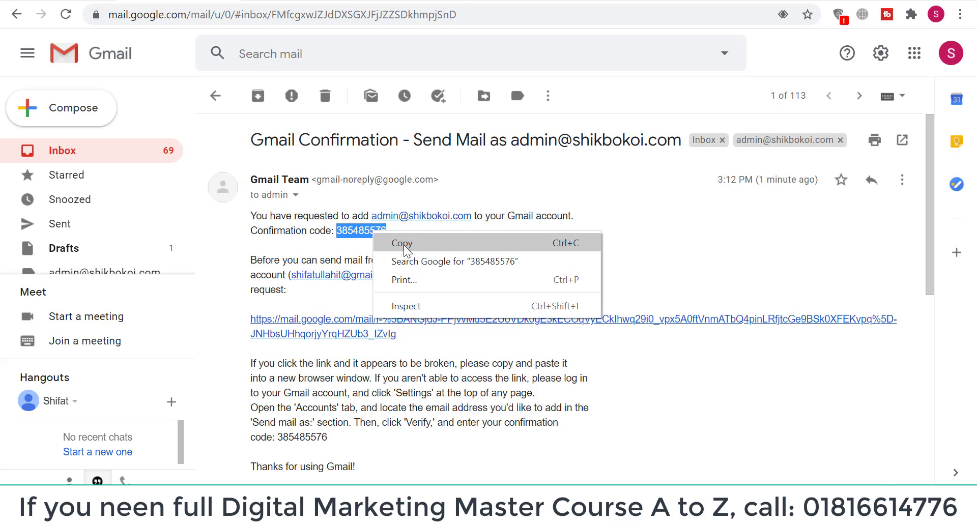
pyautogui.click(404, 244)
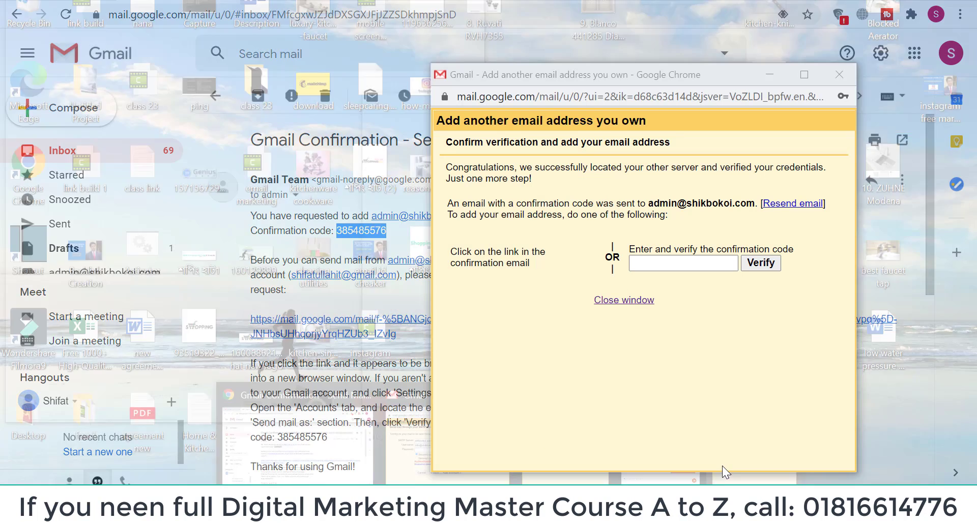
# Paste the code into the confirmation field and verify it
pyautogui.click(722, 466)
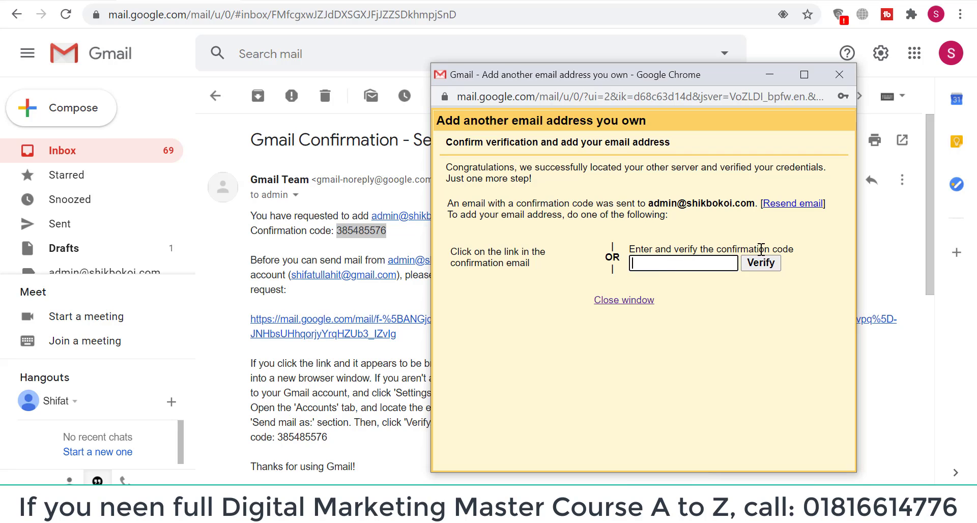
pyautogui.rightClick(682, 265)
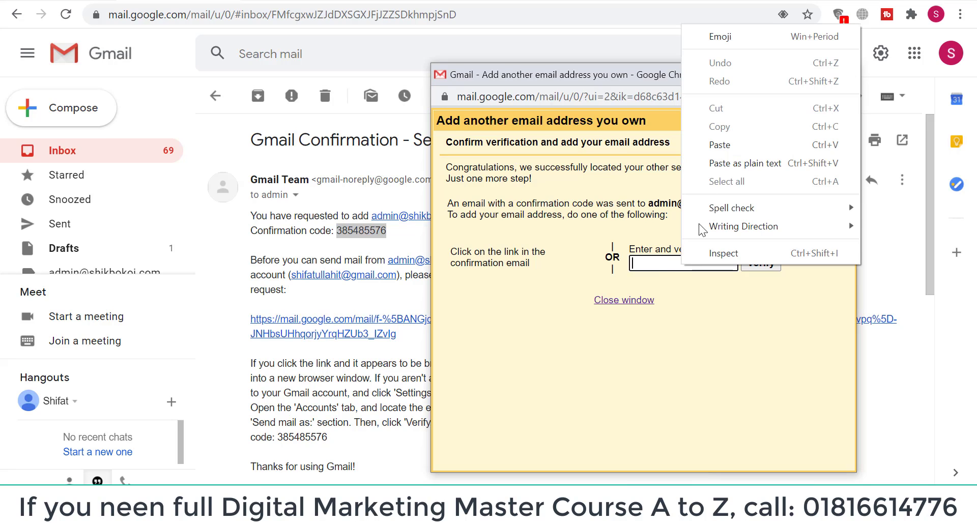
pyautogui.click(713, 144)
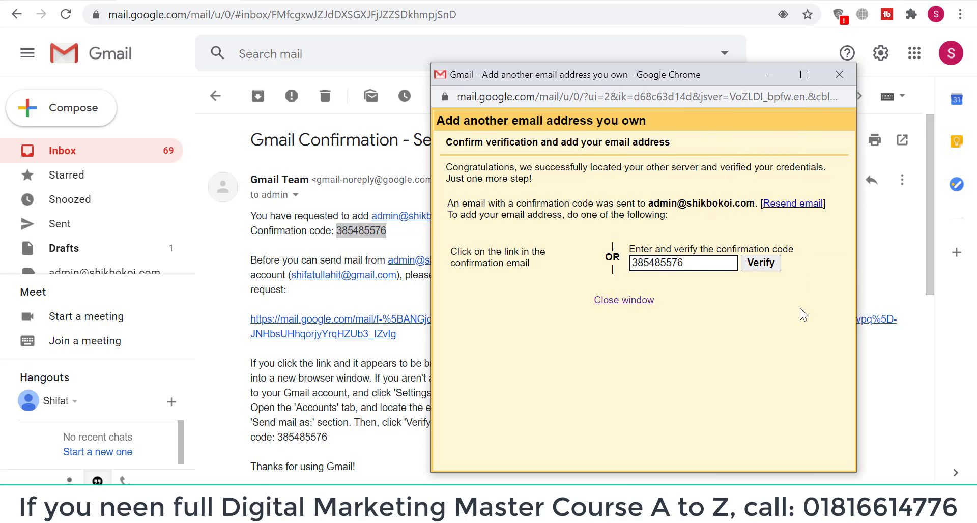
pyautogui.click(769, 268)
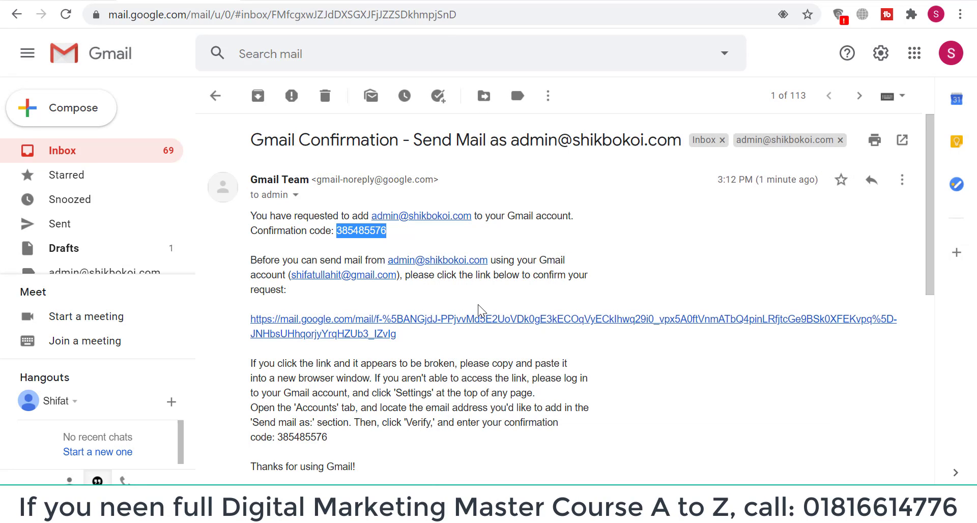
pyautogui.click(69, 155)
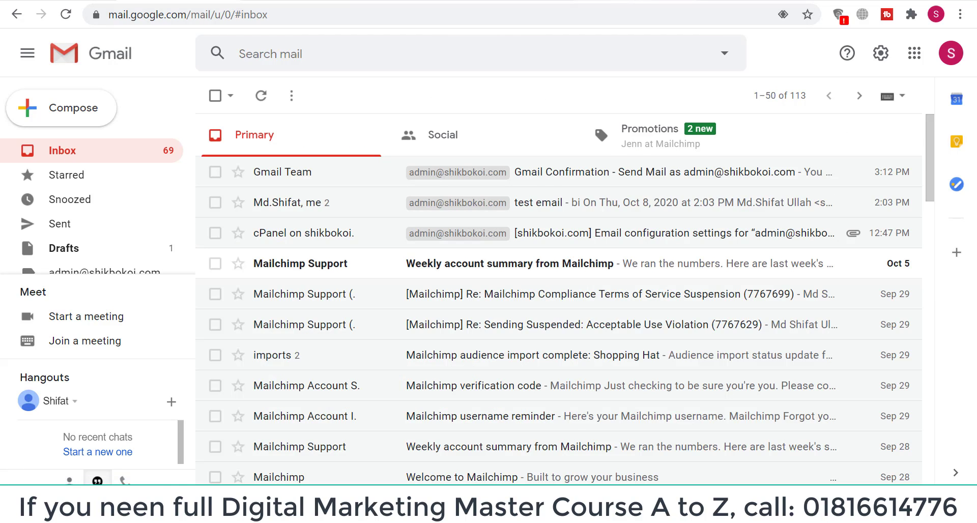
pyautogui.click(663, 0)
pyautogui.click(178, 0)
pyautogui.click(881, 53)
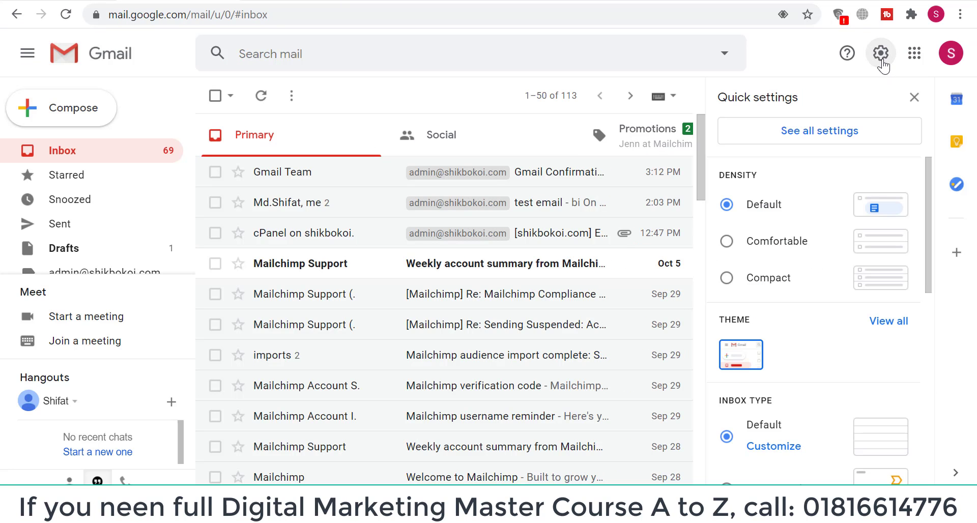
pyautogui.click(816, 135)
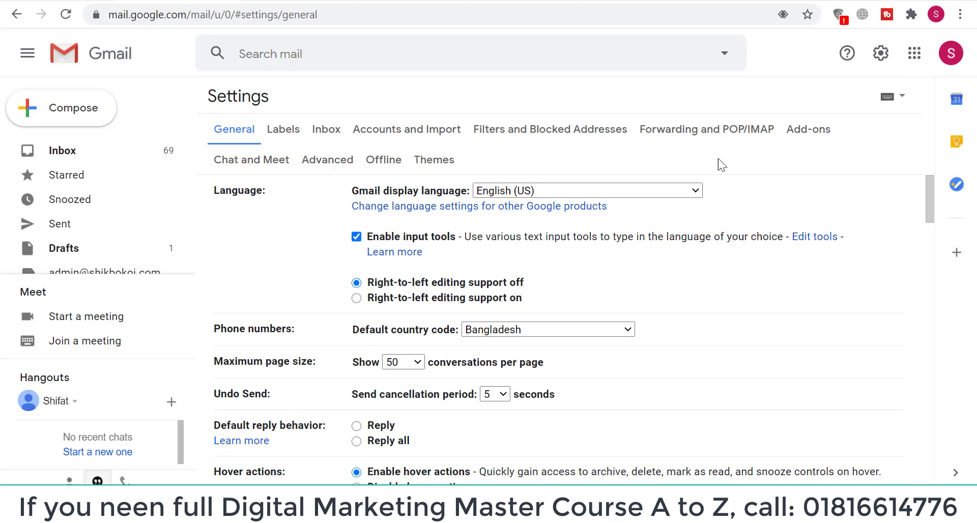
pyautogui.scroll(-5, 554, 239)
pyautogui.scroll(-5, 553, 236)
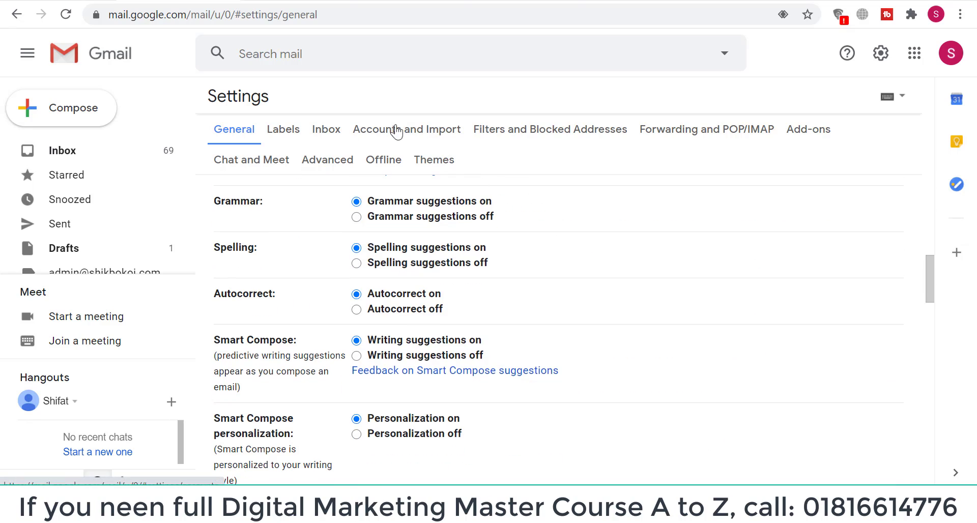
pyautogui.click(441, 132)
pyautogui.scroll(-1, 601, 285)
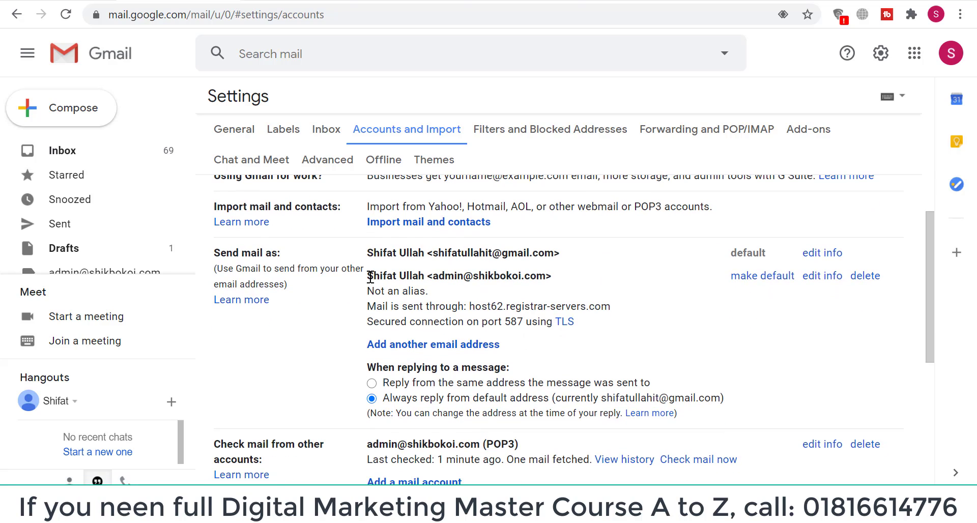
pyautogui.moveTo(370, 277); pyautogui.dragTo(564, 276)
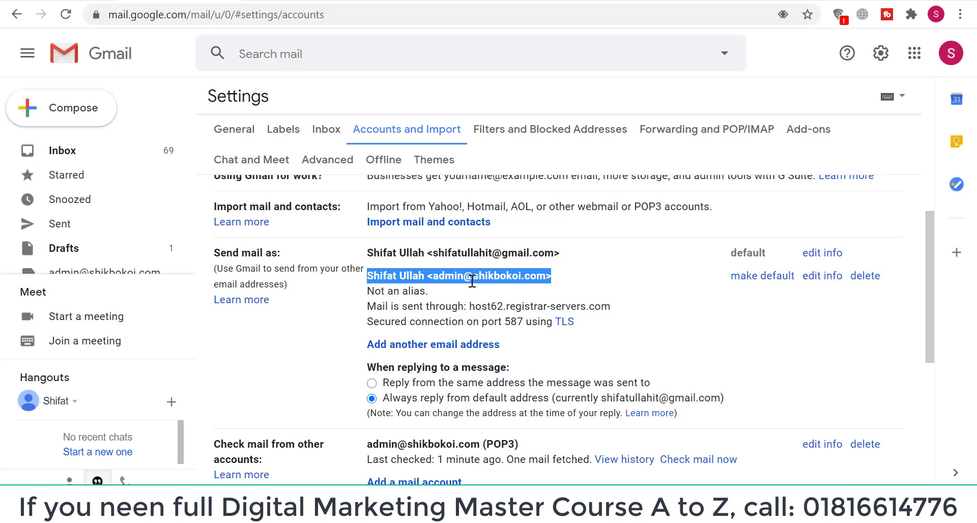
pyautogui.click(570, 279)
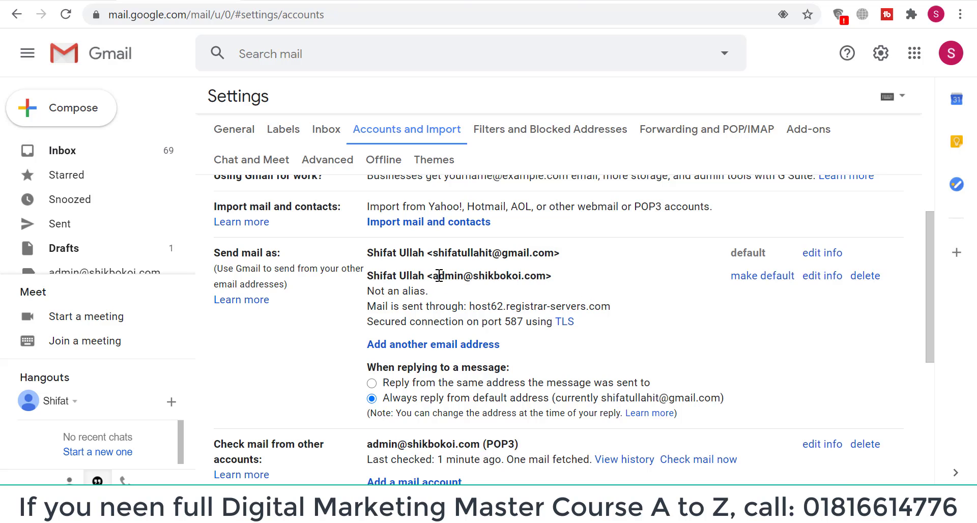
pyautogui.moveTo(427, 277); pyautogui.dragTo(558, 279)
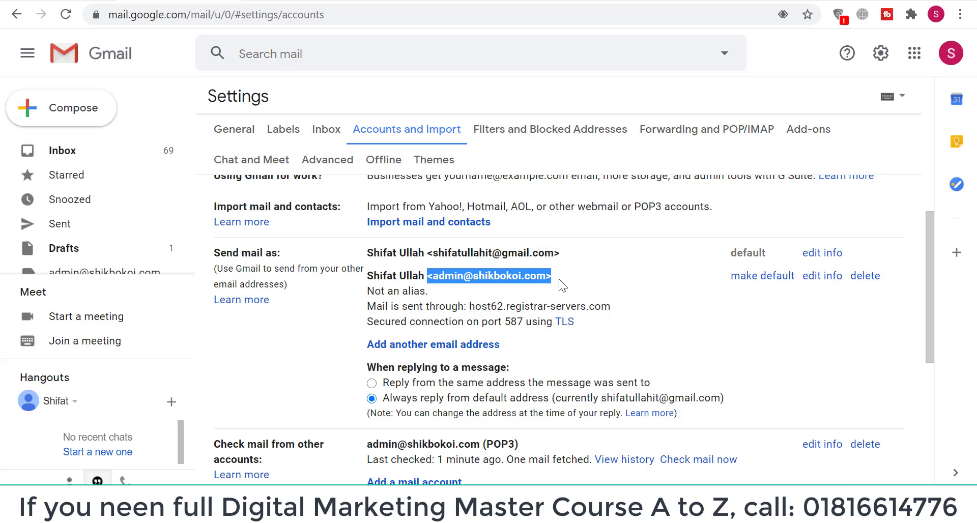
pyautogui.click(576, 273)
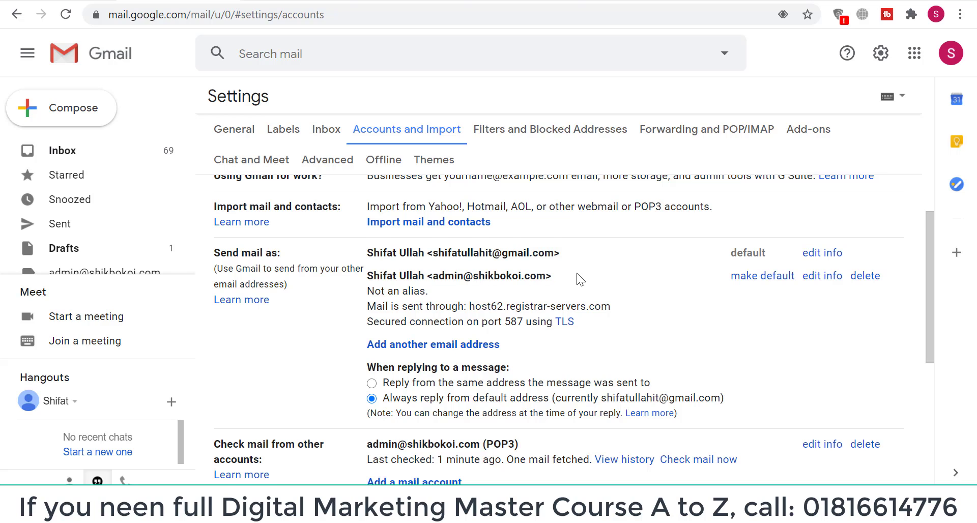
pyautogui.scroll(-2, 576, 272)
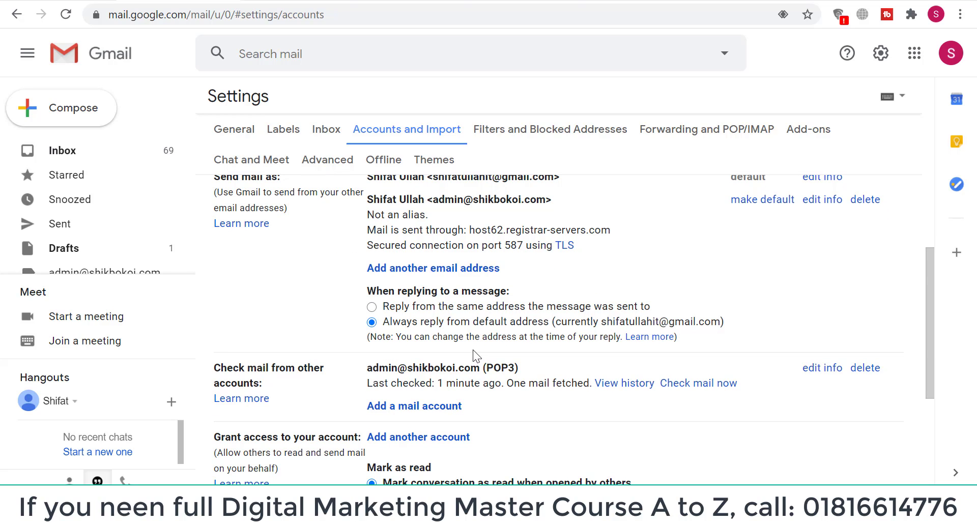
pyautogui.scroll(2, 531, 301)
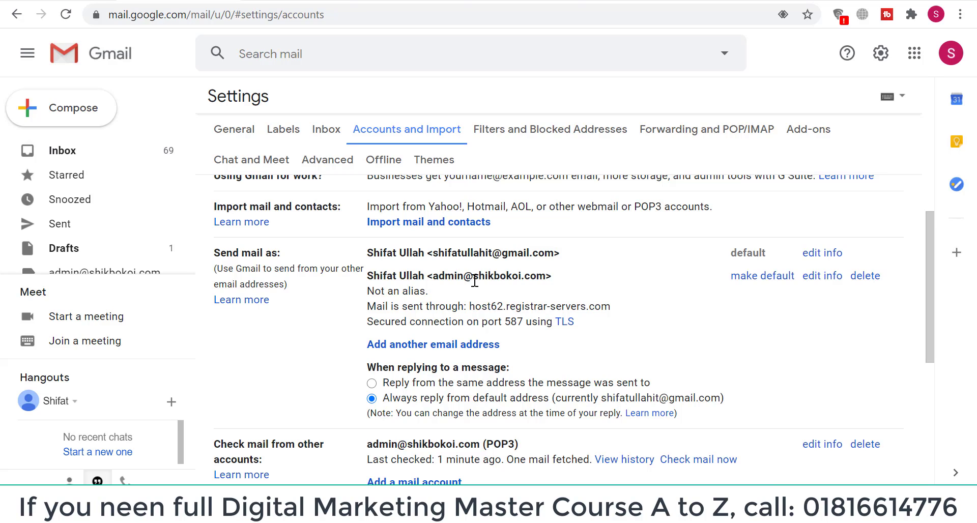
pyautogui.moveTo(437, 275); pyautogui.dragTo(542, 277)
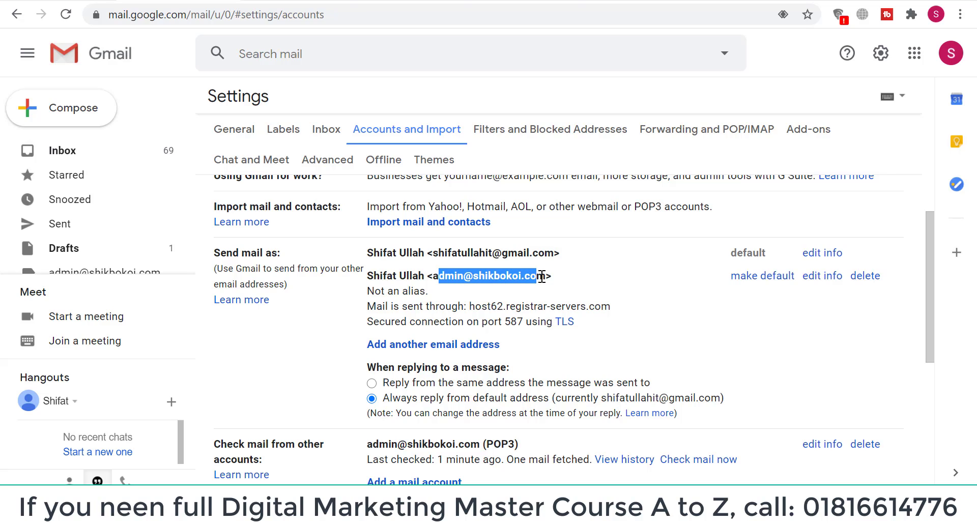
pyautogui.moveTo(433, 276); pyautogui.dragTo(548, 276)
pyautogui.click(59, 151)
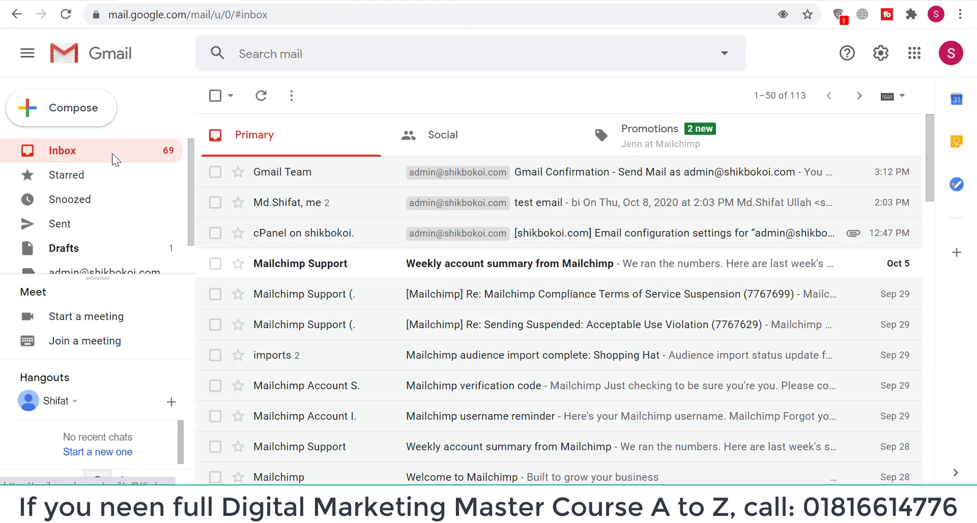
# Refresh the Roundcube inbox and open the new 'test email' received at 05:16
pyautogui.click(614, 2)
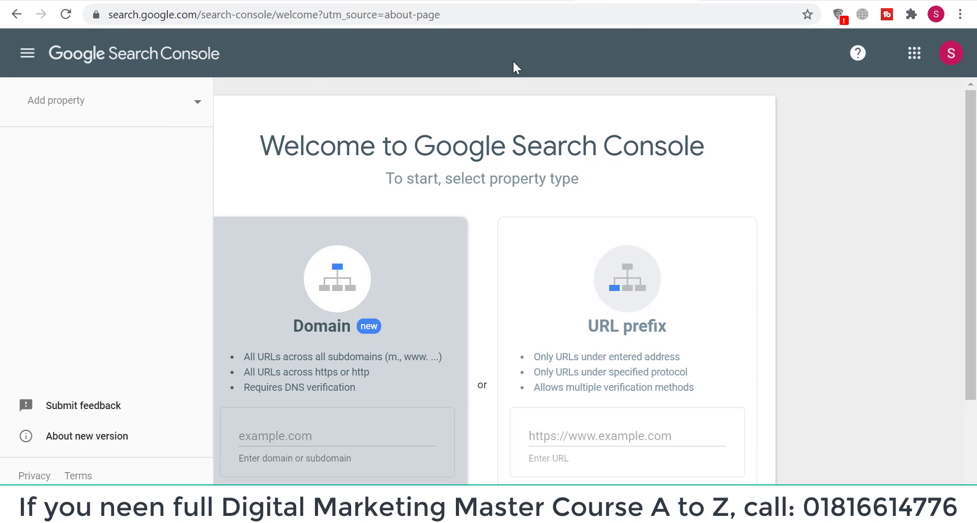
pyautogui.click(557, 1)
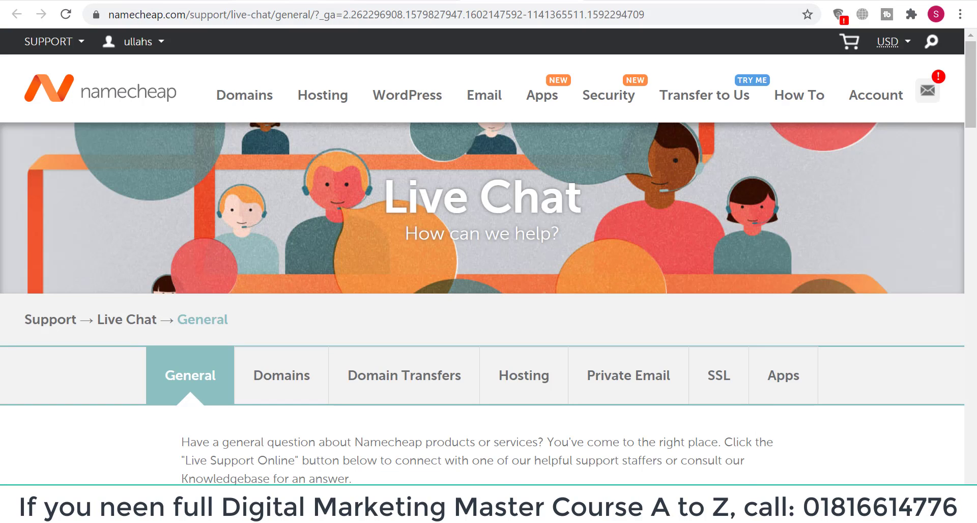
pyautogui.click(338, 1)
pyautogui.click(51, 142)
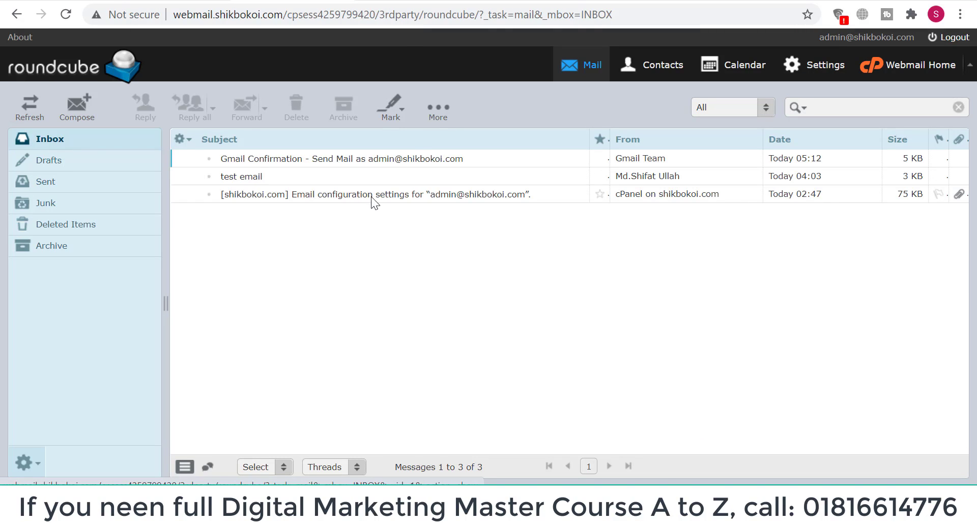
pyautogui.click(281, 1)
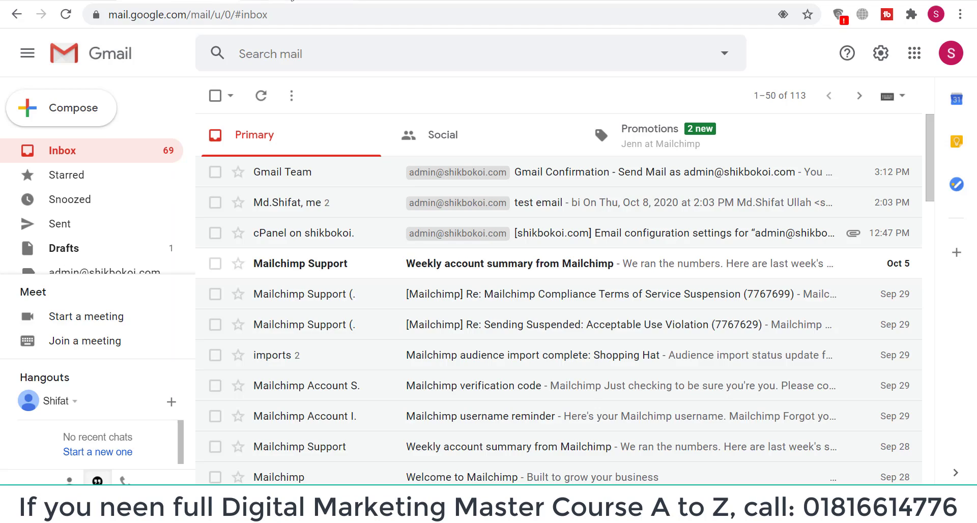
pyautogui.click(338, 1)
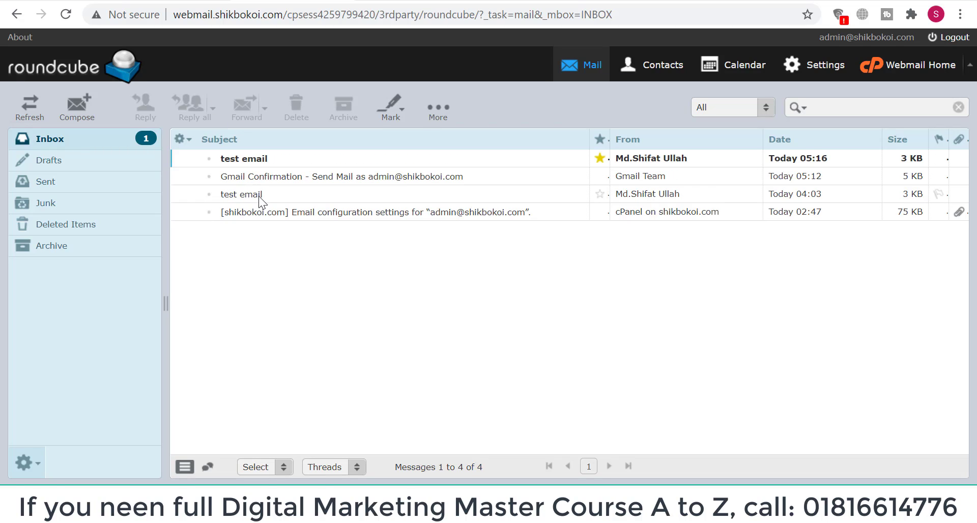
pyautogui.doubleClick(261, 159)
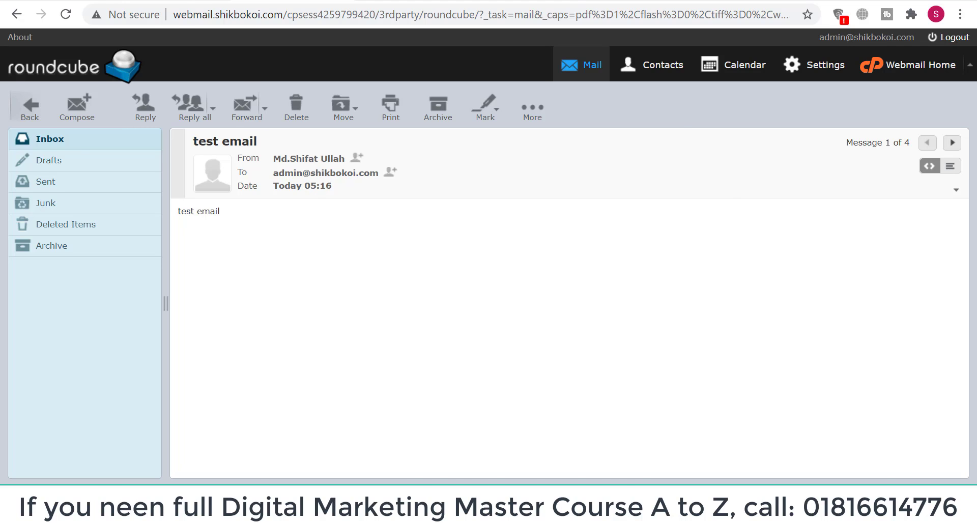
pyautogui.click(219, 1)
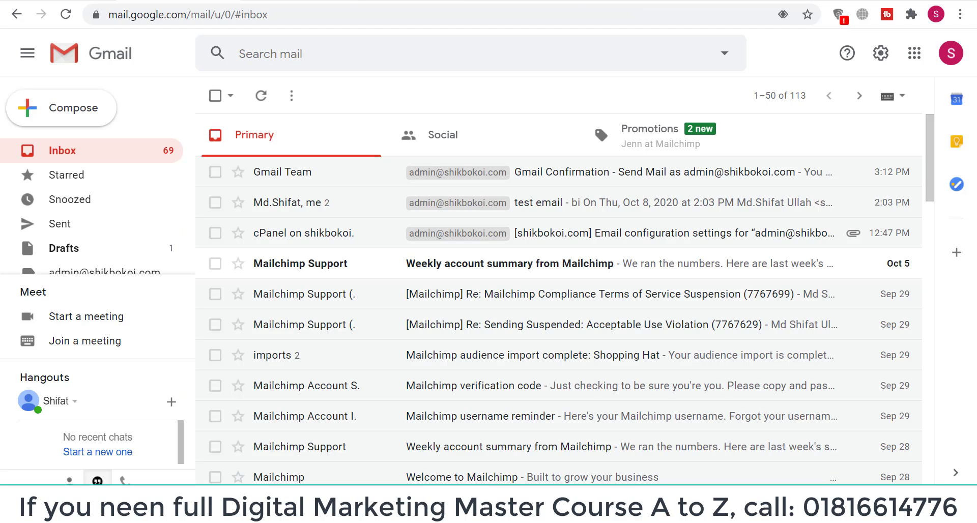
# Refresh the Gmail inbox and open the newly arrived 'test email'
pyautogui.click(66, 153)
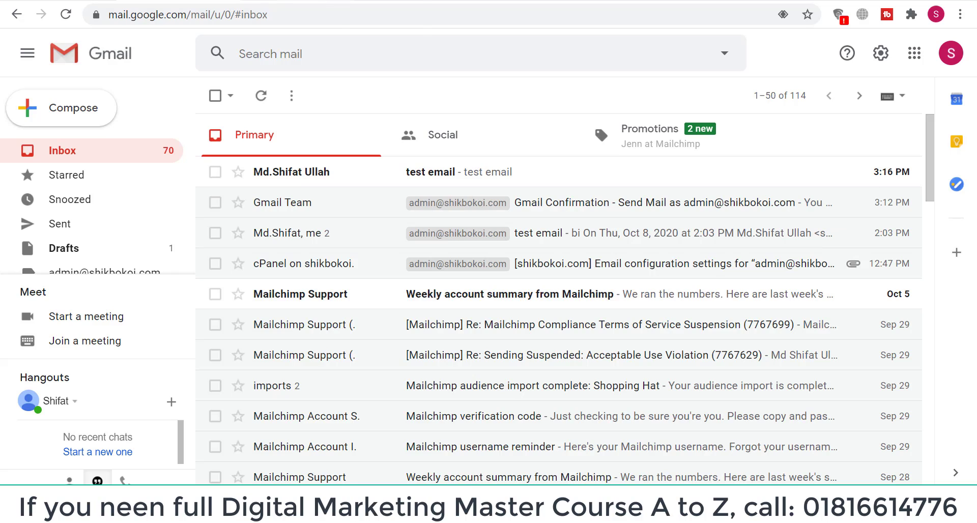
pyautogui.click(305, 1)
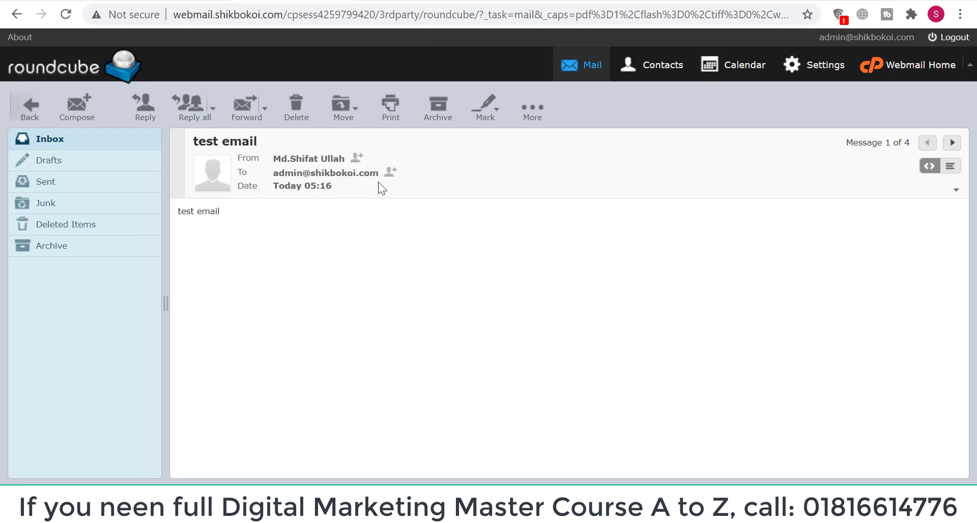
pyautogui.click(188, 2)
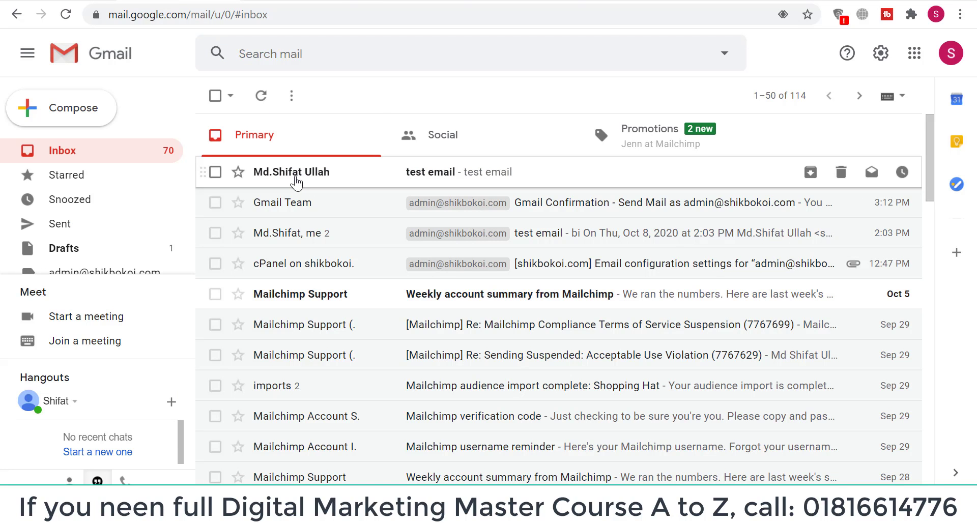
pyautogui.moveTo(296, 182)
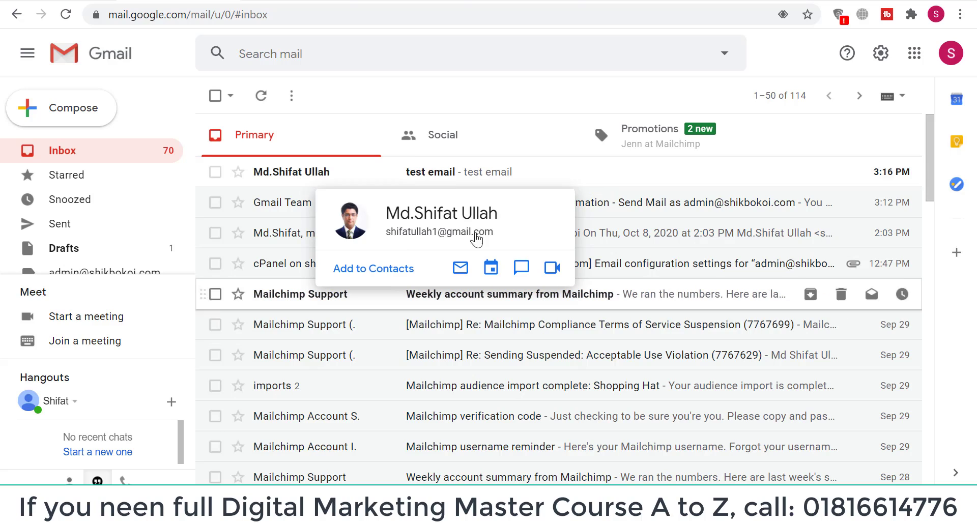
pyautogui.click(423, 176)
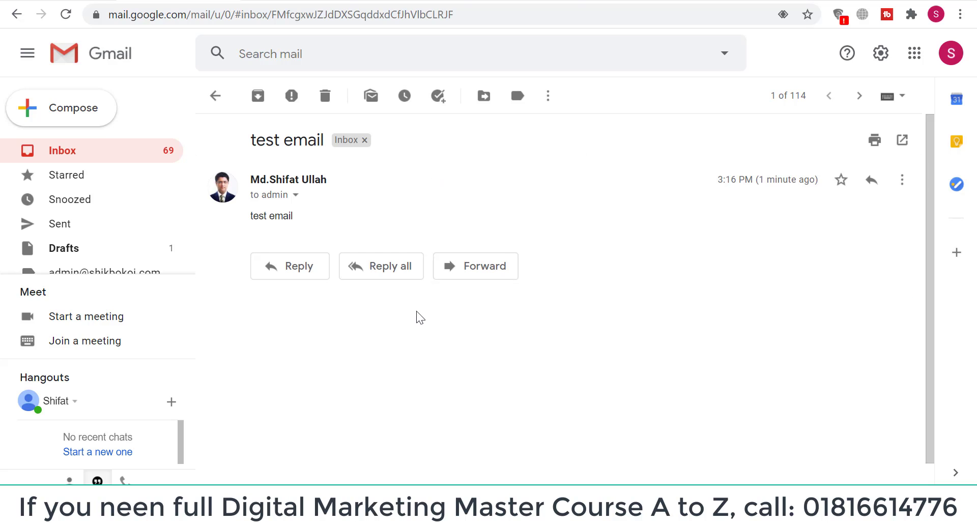
# Start a reply to 'test email' with the shikbokoi.com admin address as the From sender
pyautogui.click(305, 275)
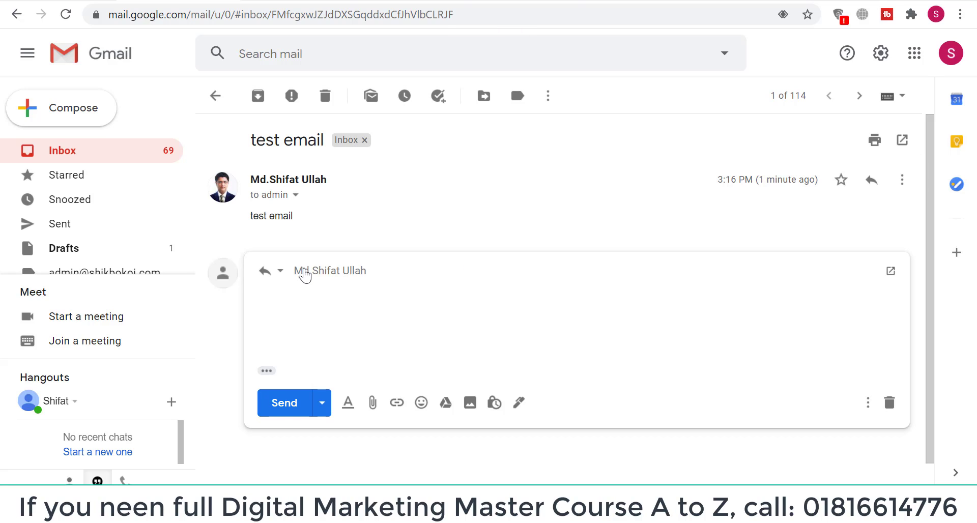
pyautogui.click(368, 261)
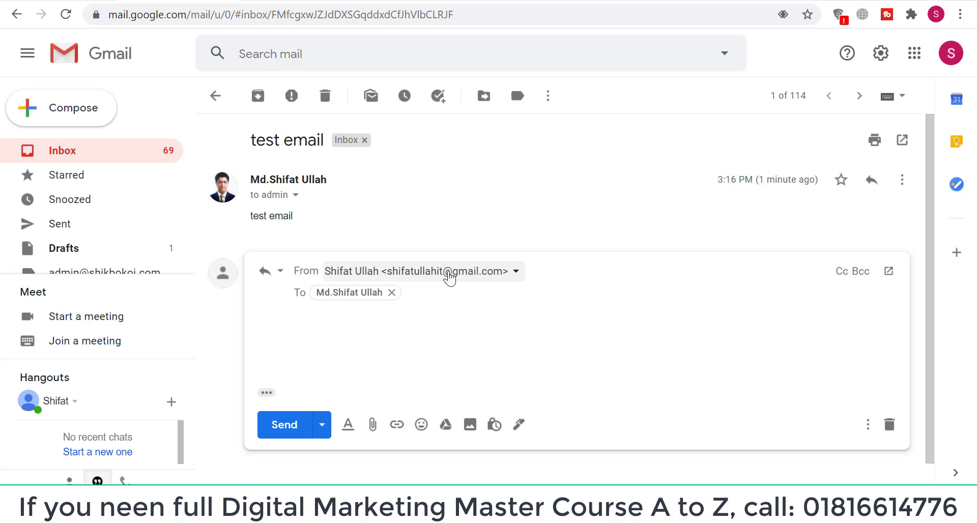
pyautogui.click(516, 275)
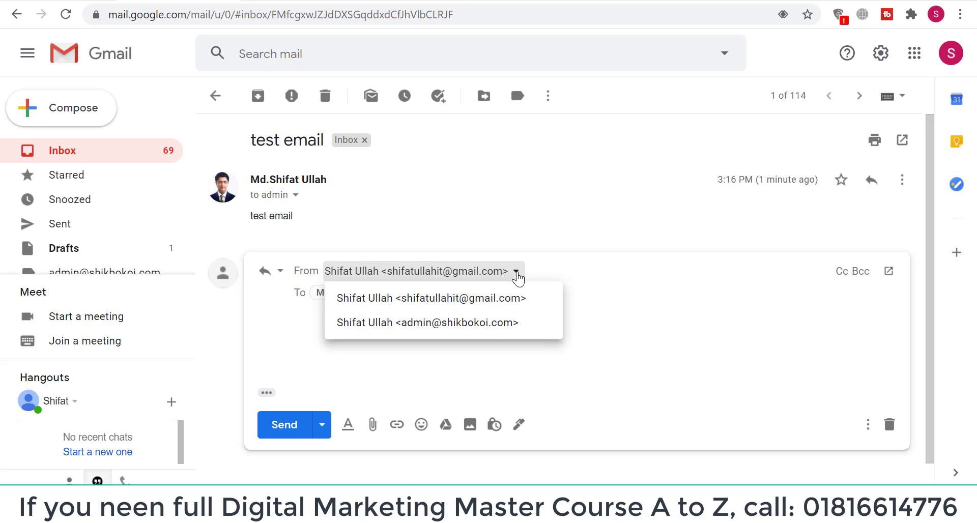
pyautogui.click(448, 324)
pyautogui.click(356, 326)
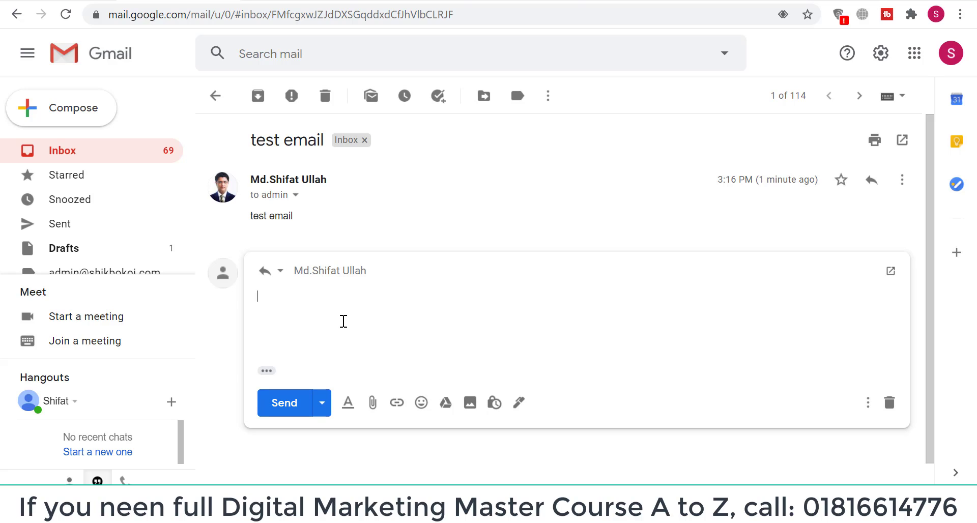
pyautogui.click(394, 274)
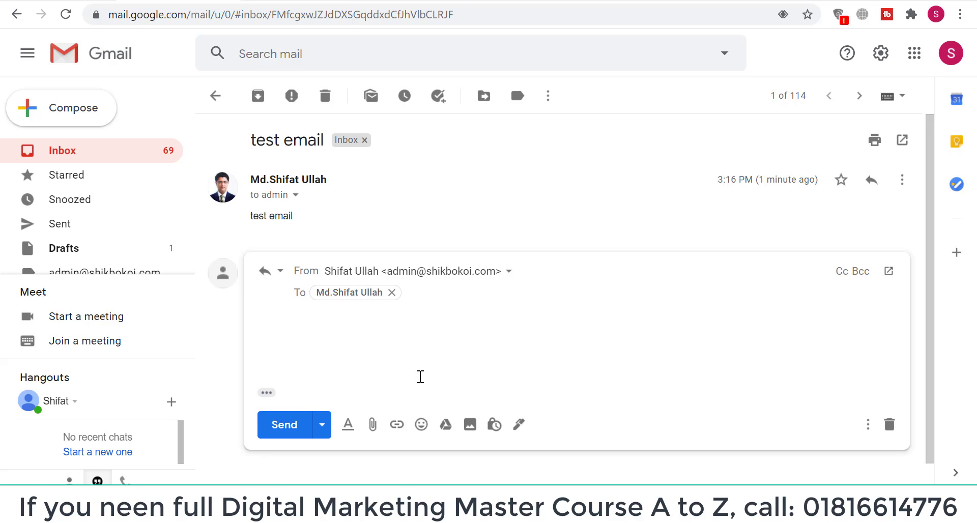
pyautogui.click(450, 467)
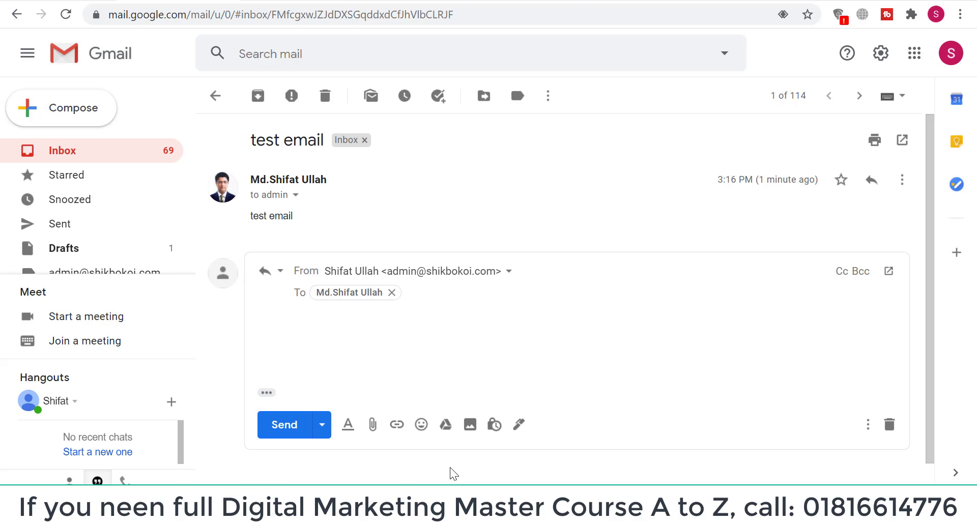